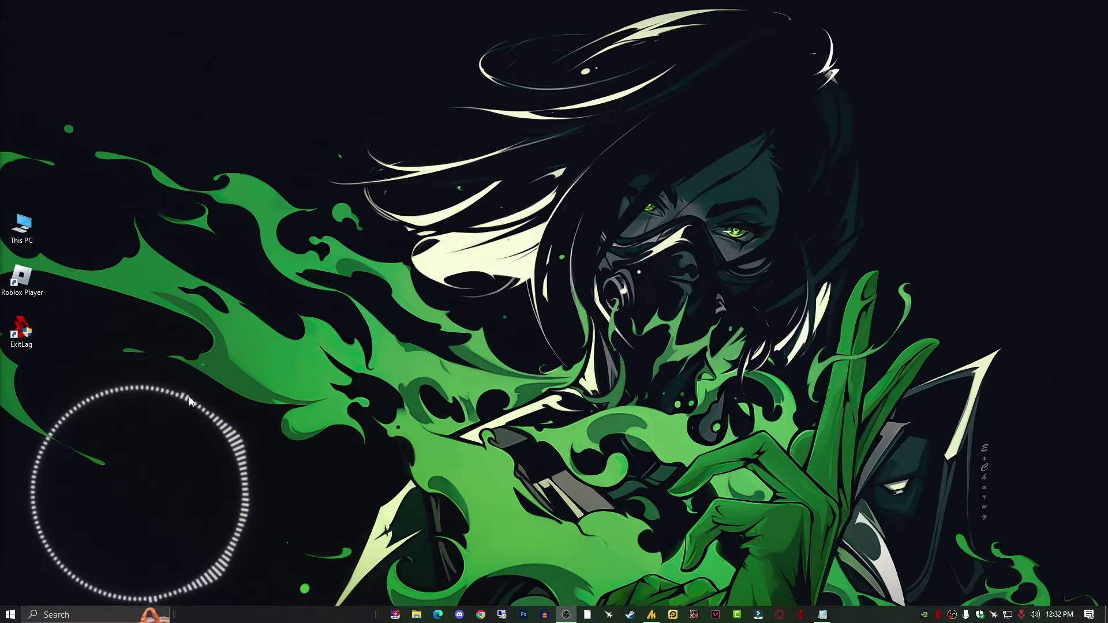
Step: Open Chrome, search Google for betterdiscord, and open the official BetterDiscord website
click(482, 615)
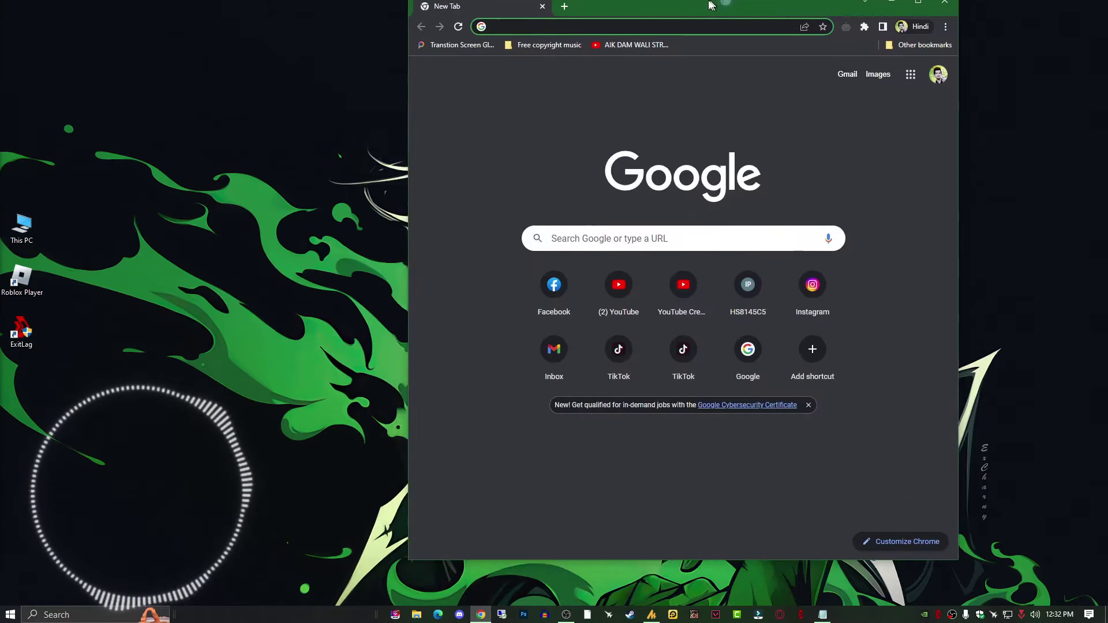
double_click(608, 15)
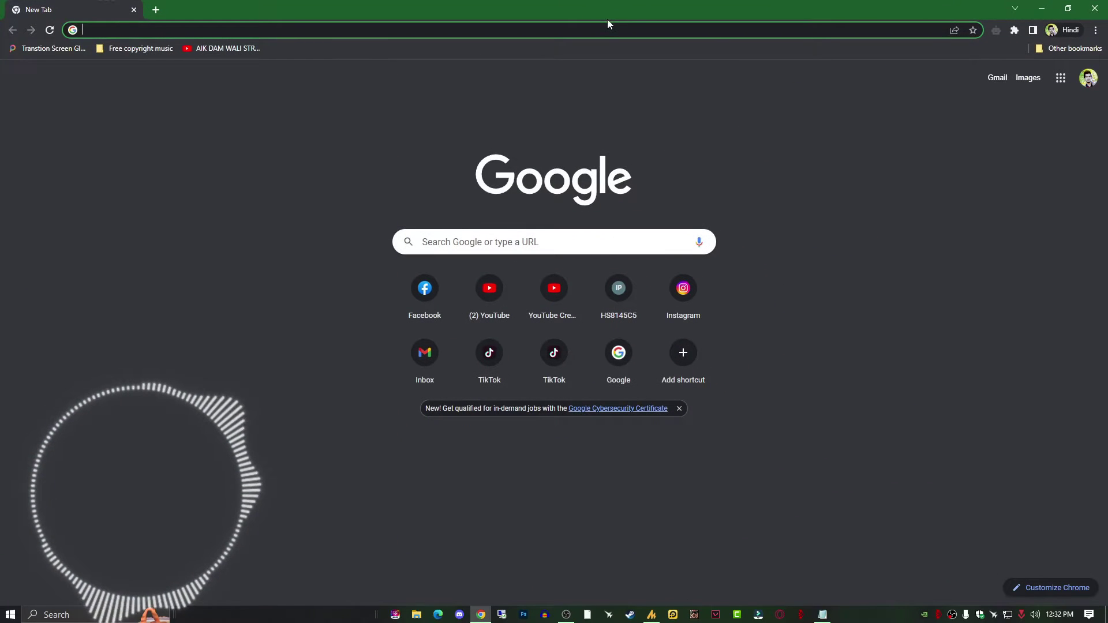
click(606, 24)
text(battl)
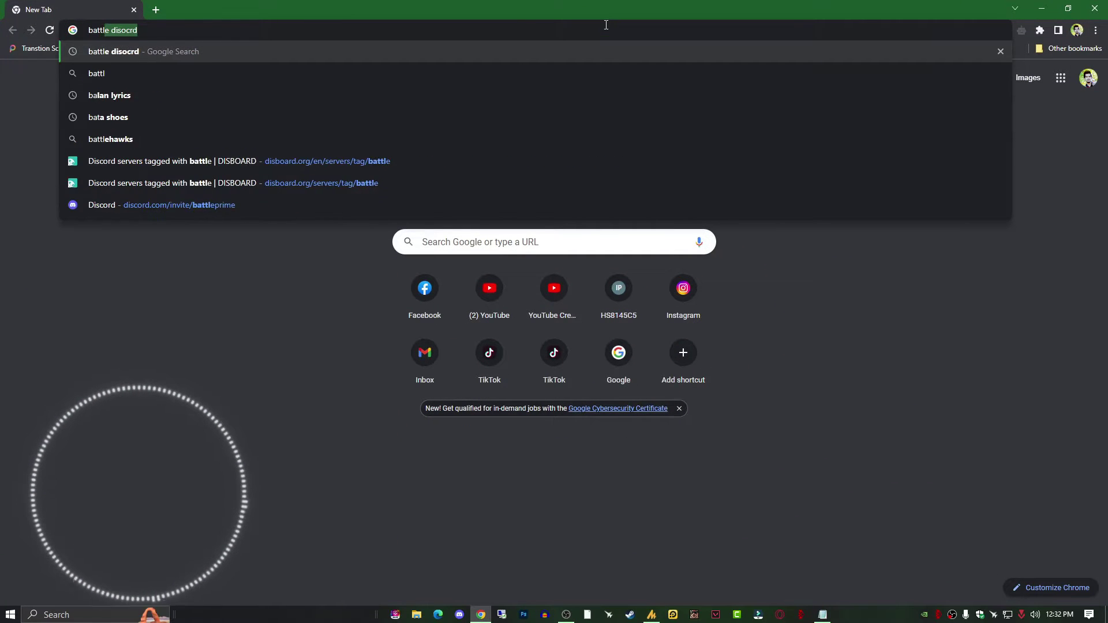
text(erdiscord)
key(Return)
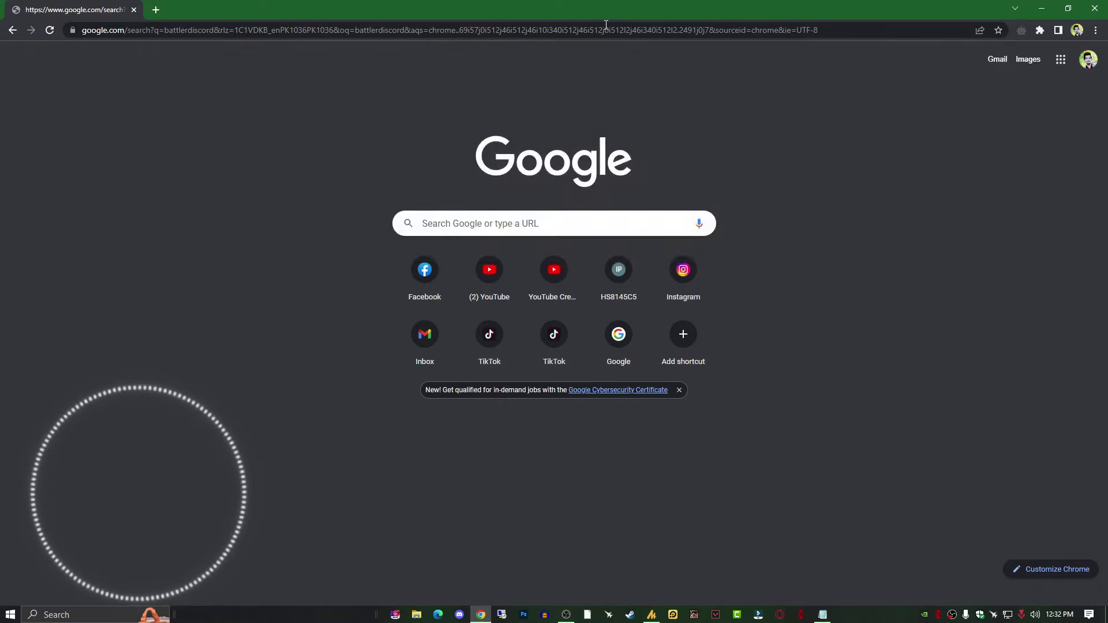
click(257, 155)
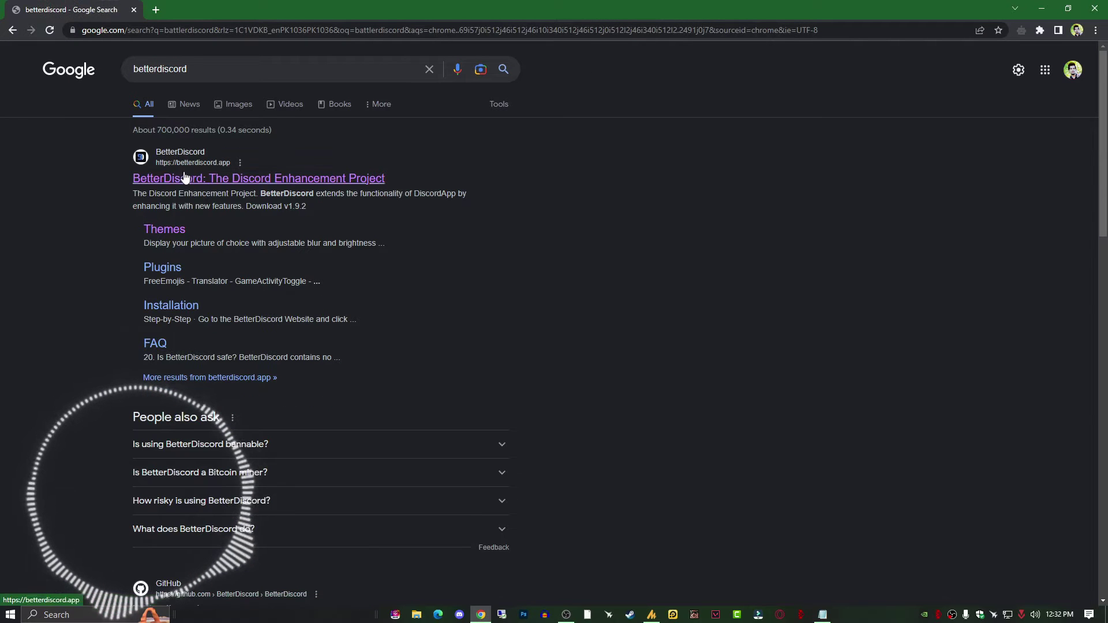
click(318, 181)
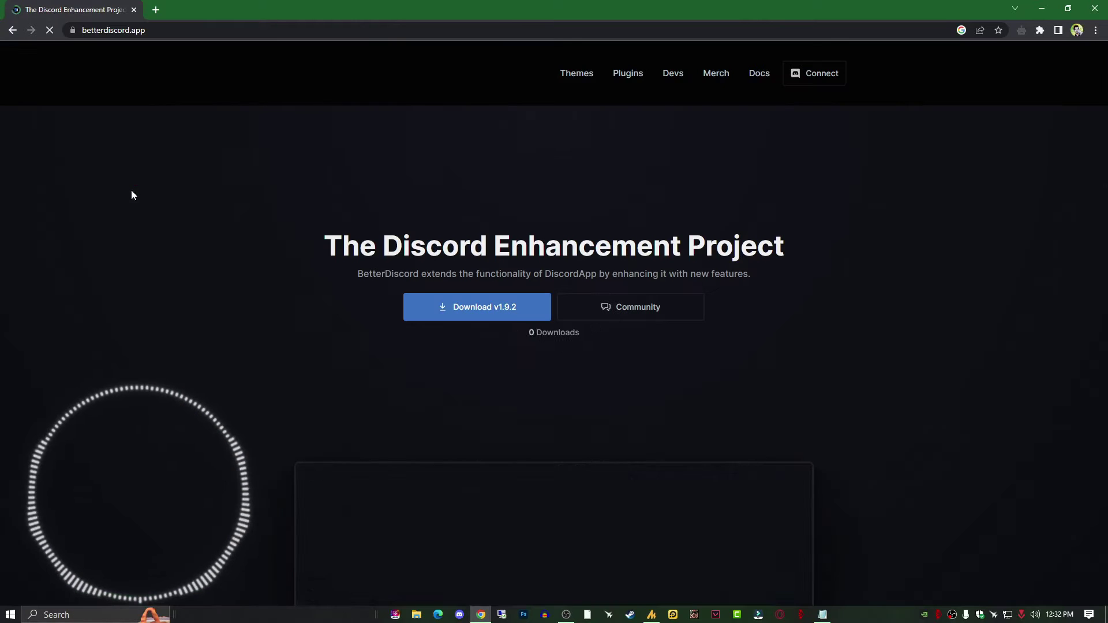
drag(348, 256, 838, 248)
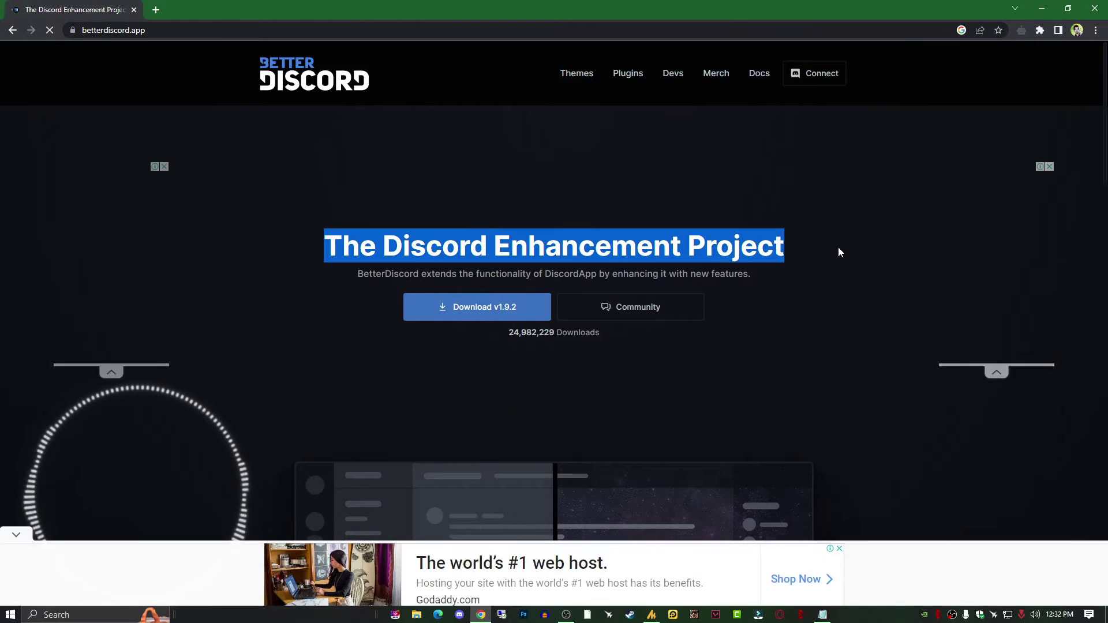
click(596, 292)
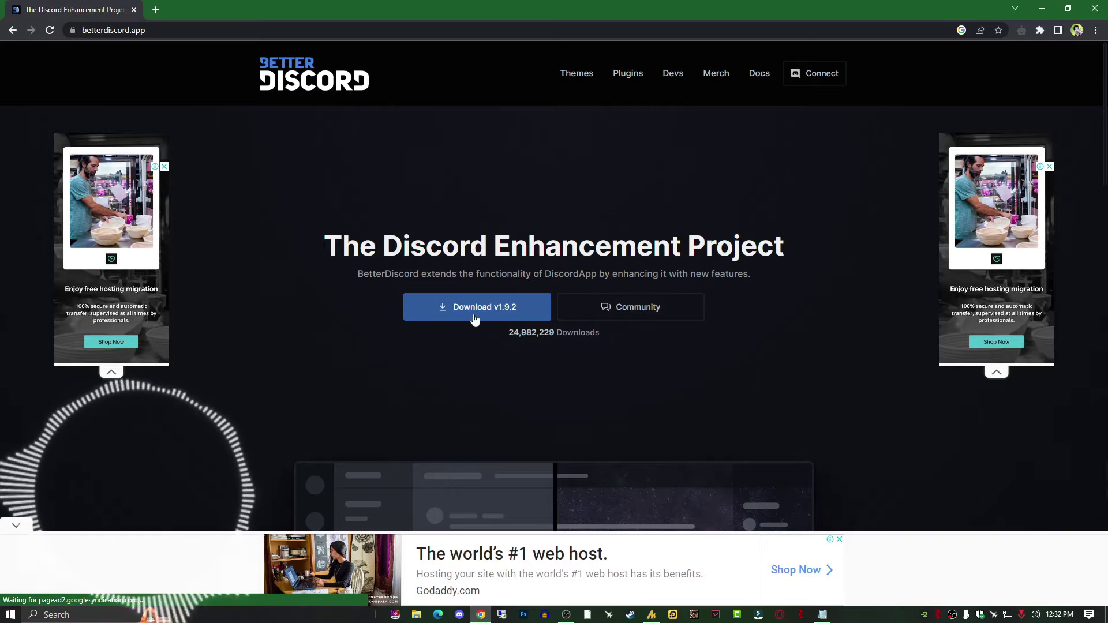
Step: Switch to File Explorer and launch the BetterDiscord-Windows installer from the Downloads folder, leaving only the installer open
click(1042, 10)
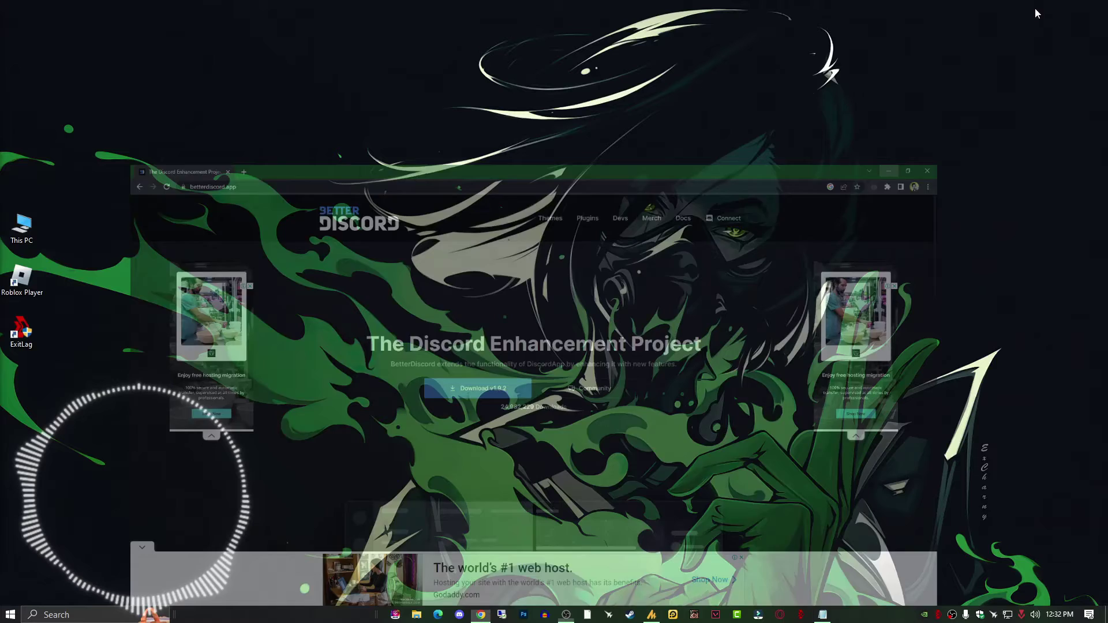
key(super+e)
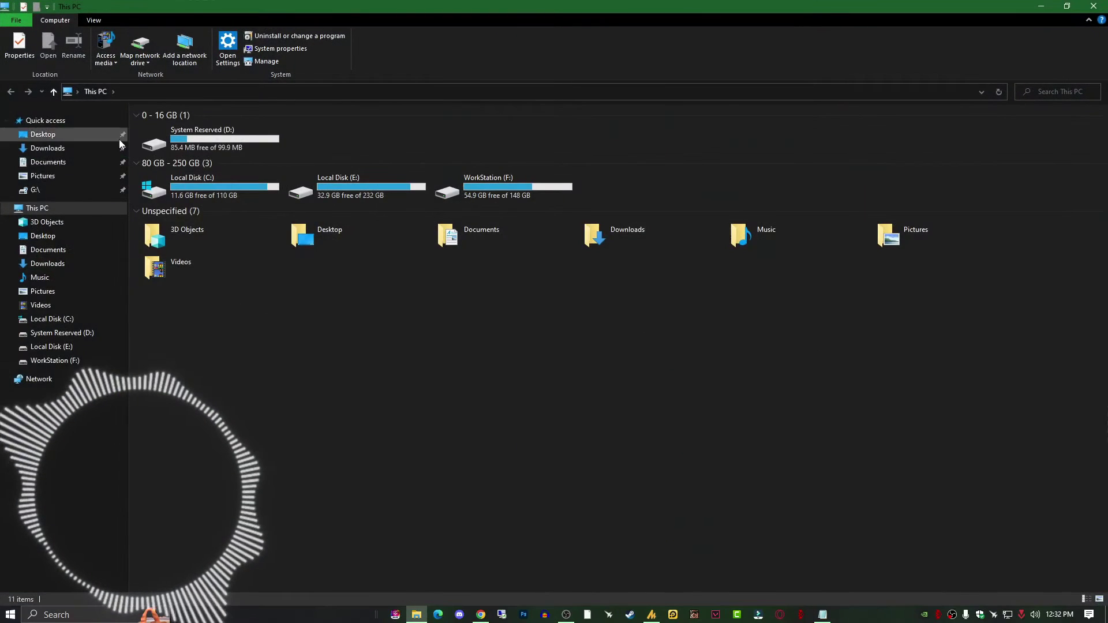
click(57, 148)
double_click(176, 154)
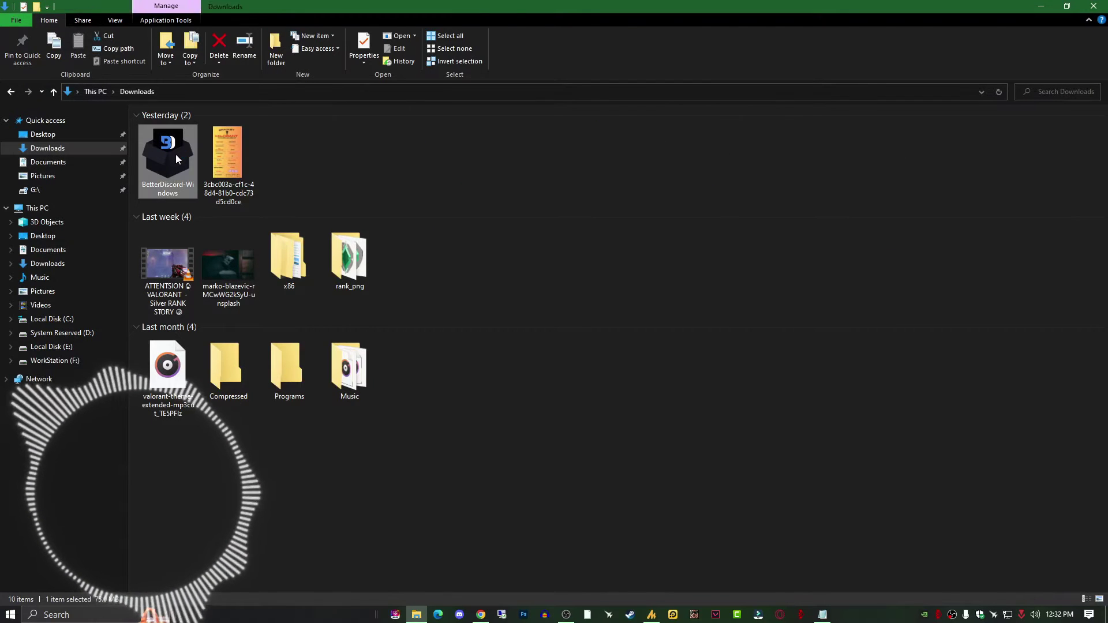
click(1095, 7)
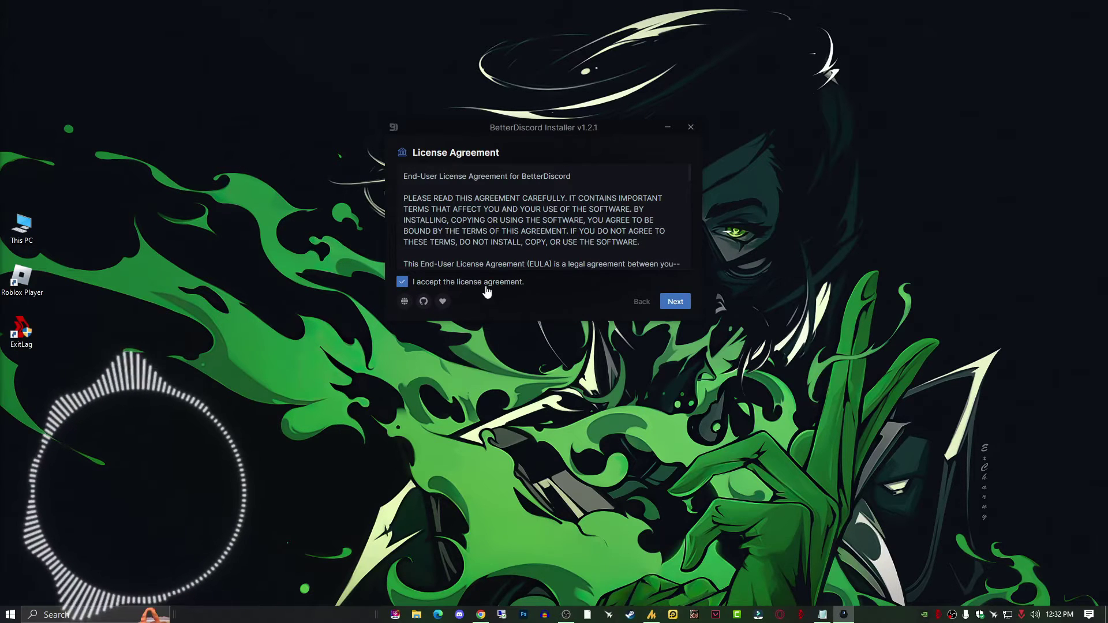
Step: Accept the license agreement and install BetterDiscord into the standard Discord version, finishing the installer
click(680, 303)
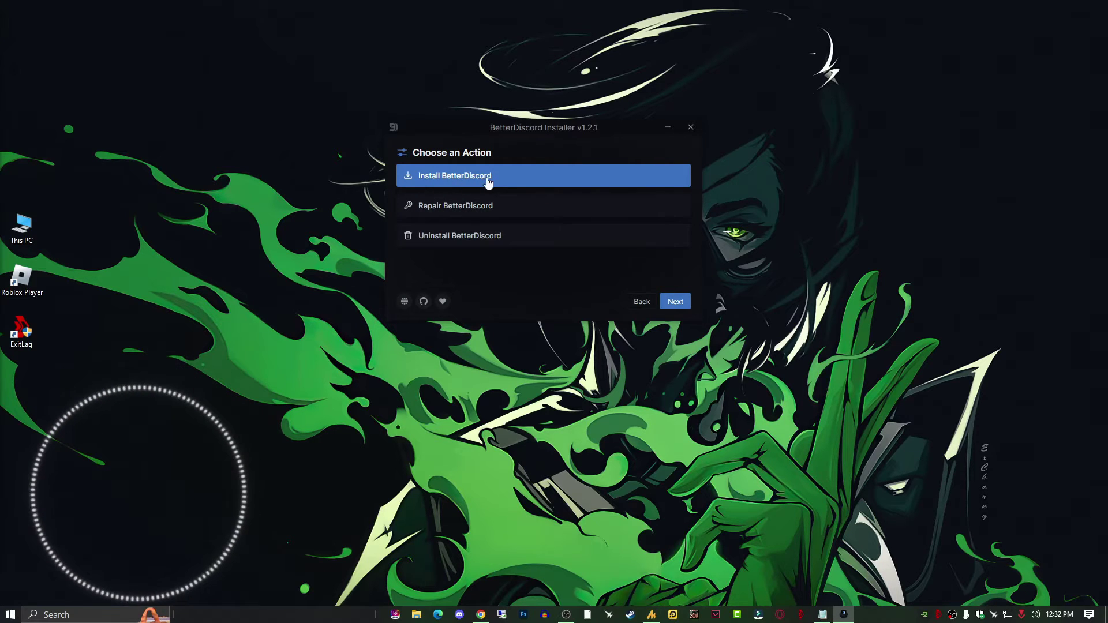
click(677, 303)
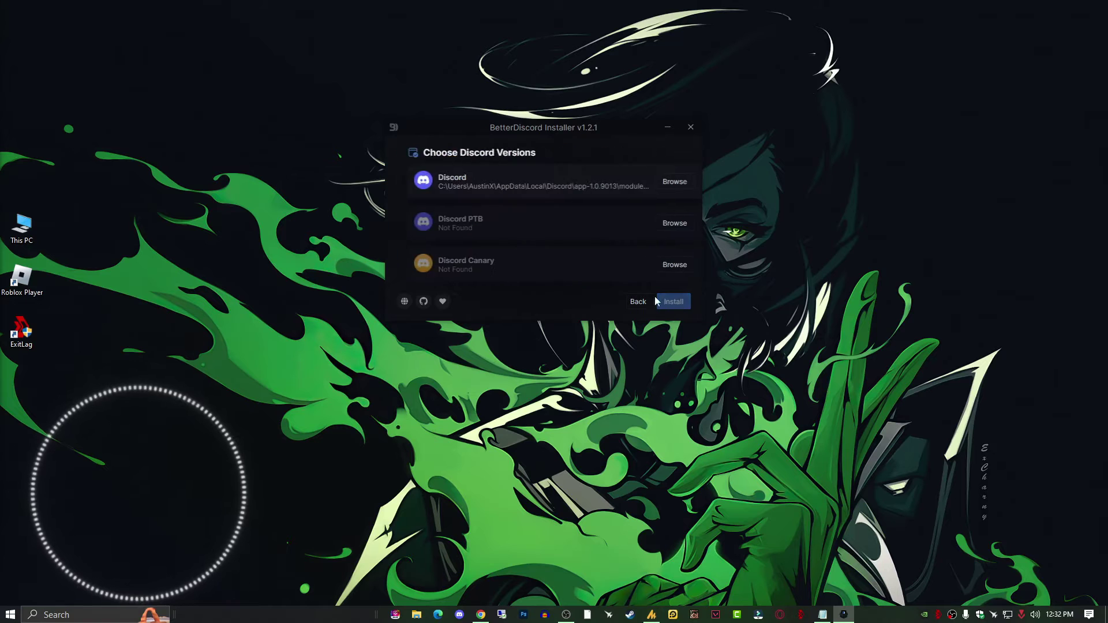
click(505, 186)
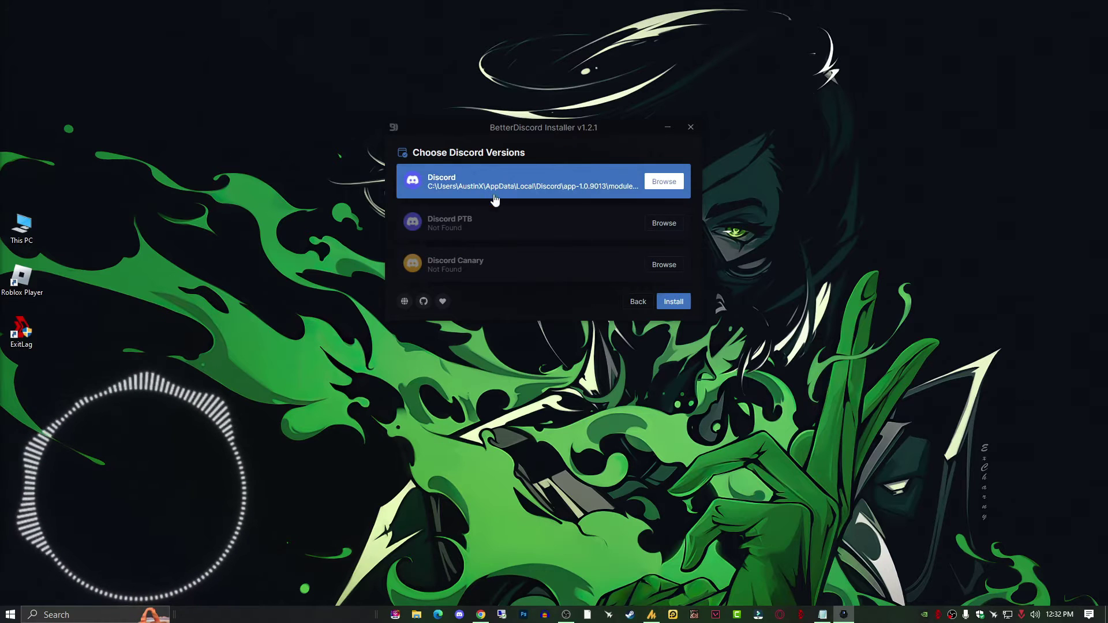
click(673, 304)
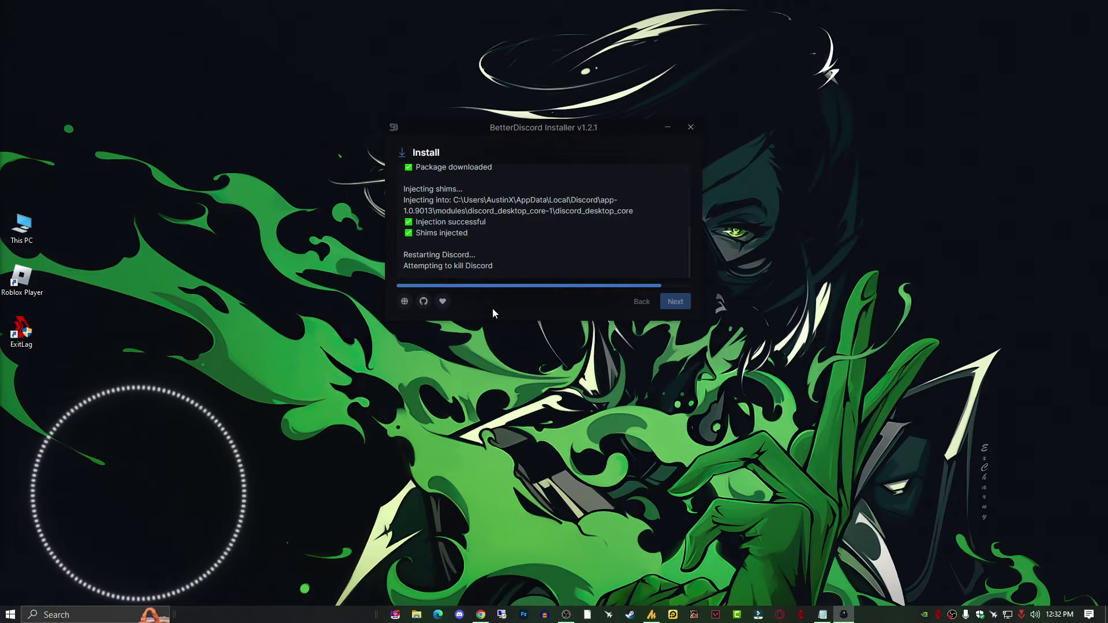
click(679, 301)
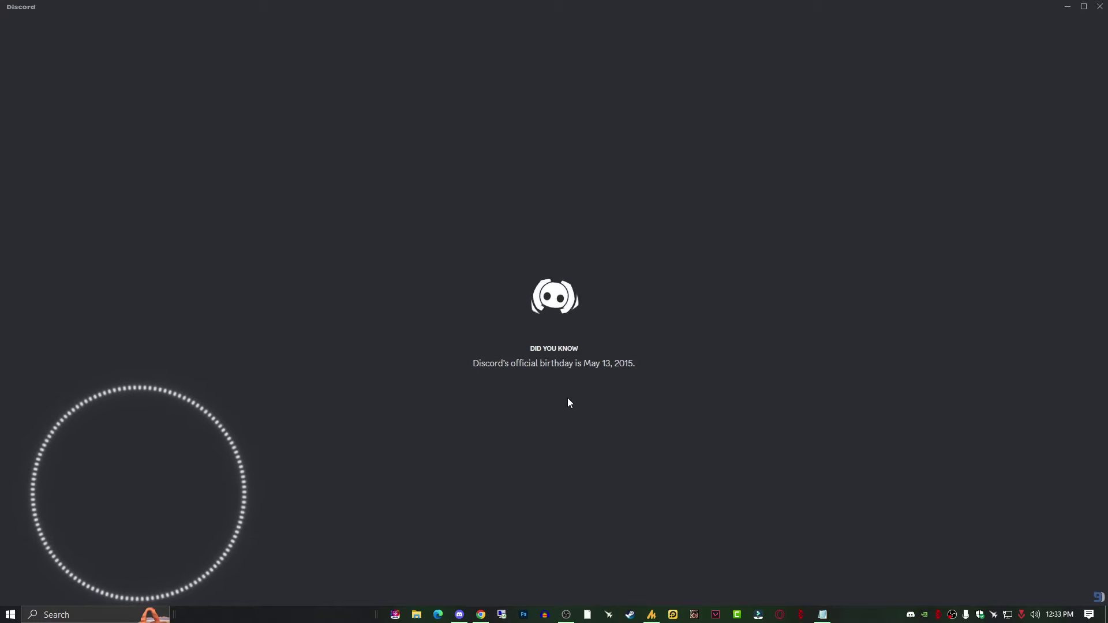
Step: Return to the BetterDiscord website in Chrome and look through the community plugins on offer
click(484, 613)
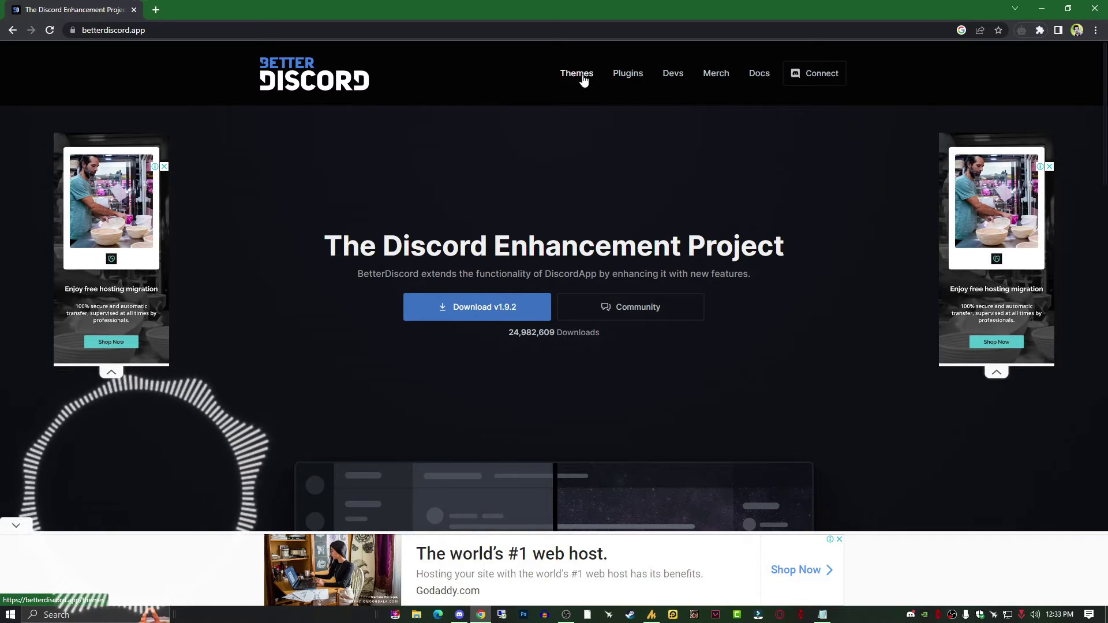
click(619, 76)
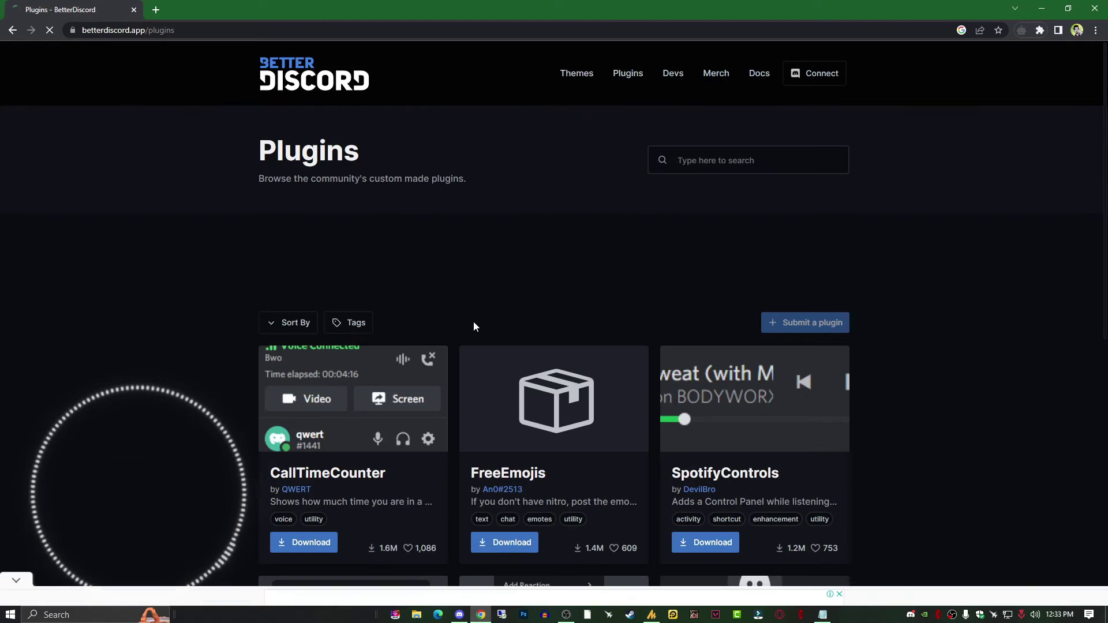
scroll(476, 326, down, 1)
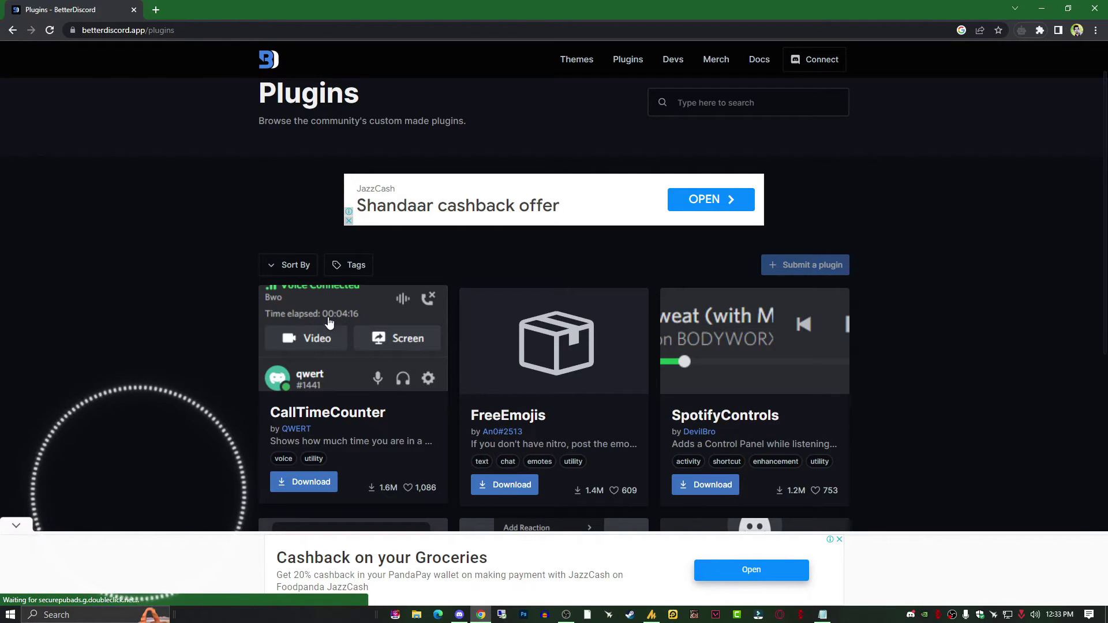
scroll(568, 363, down, 10)
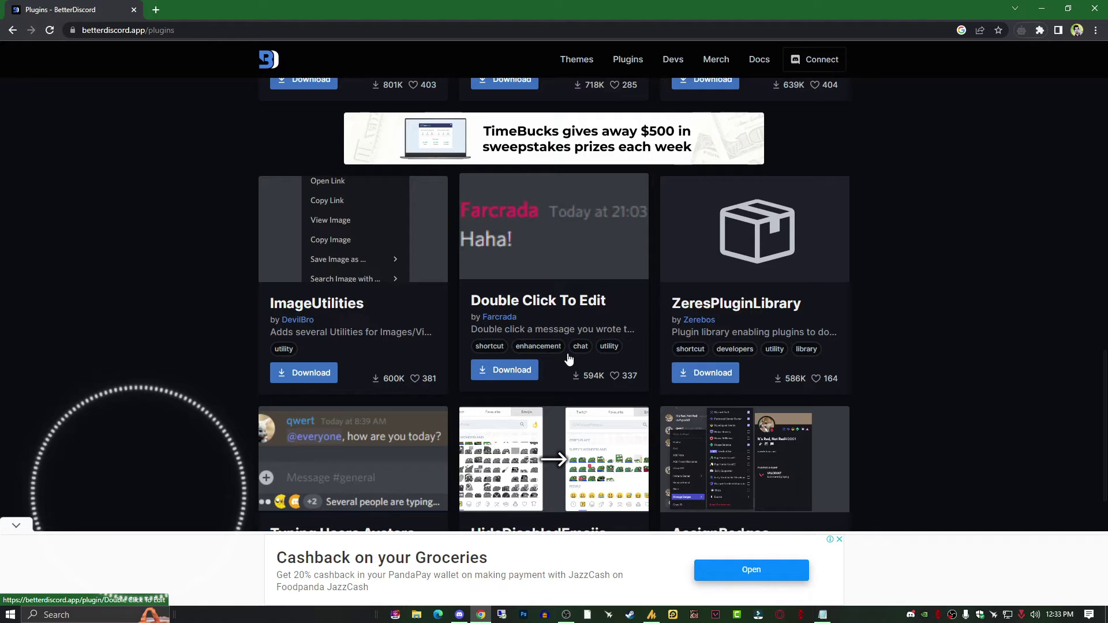
scroll(537, 289, up, 10)
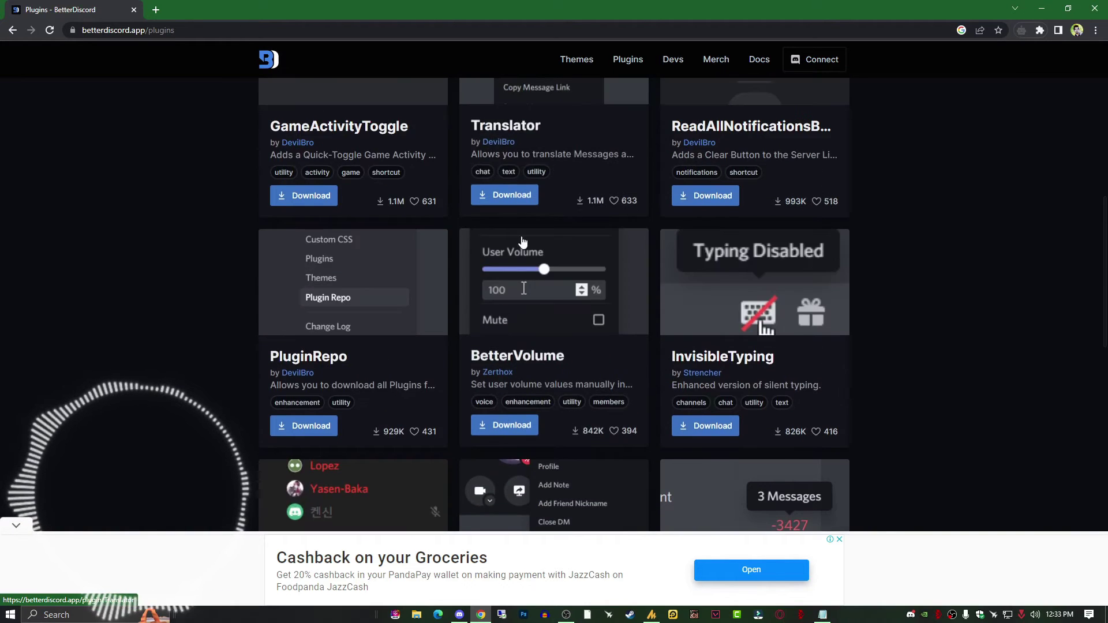
scroll(519, 309, up, 4)
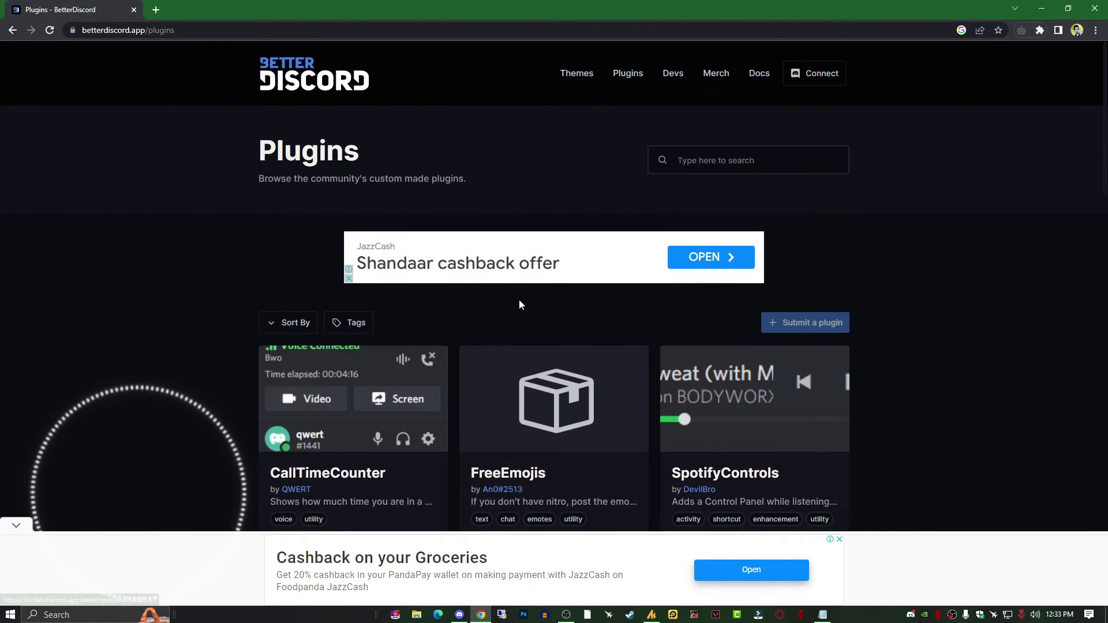
Step: Browse the BetterDiscord website's community themes and examine their previews and descriptions
click(577, 73)
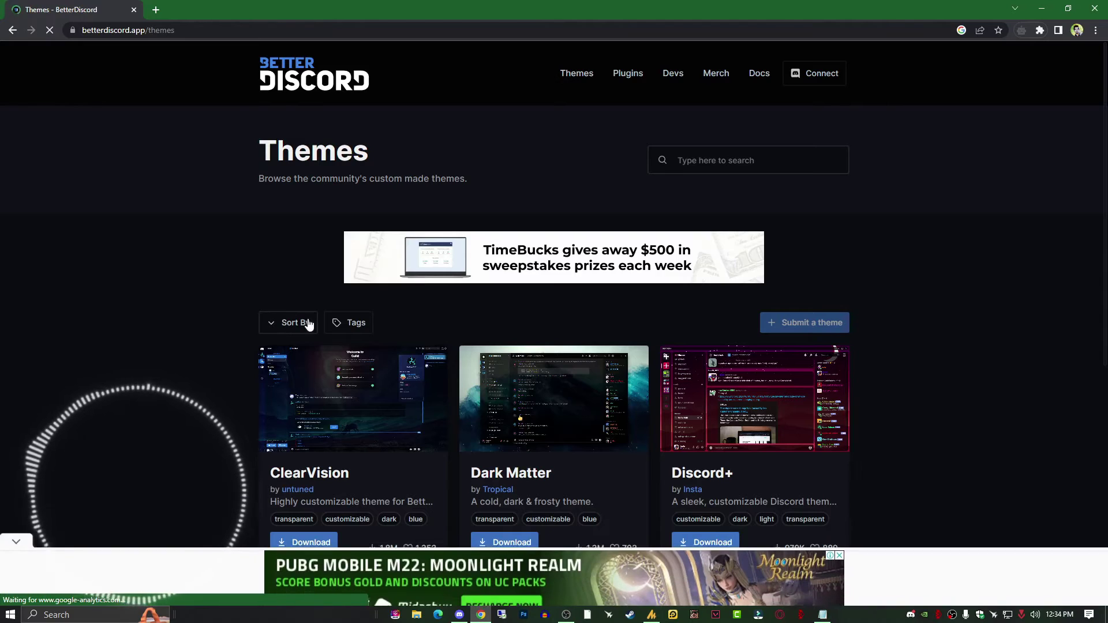
scroll(726, 323, down, 4)
scroll(726, 329, down, 10)
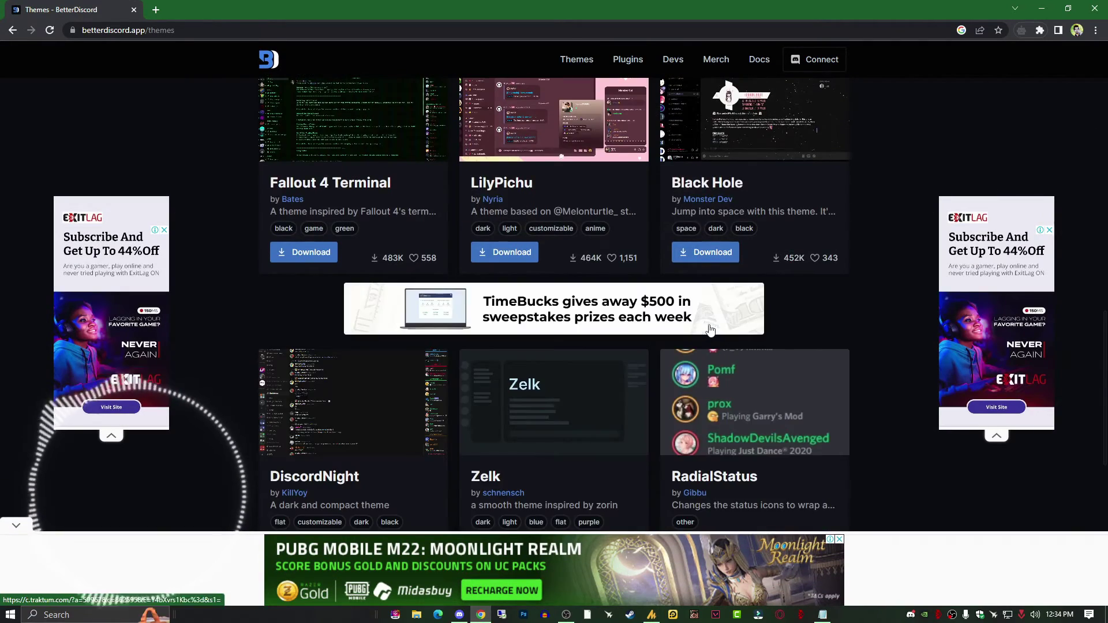
scroll(681, 329, down, 3)
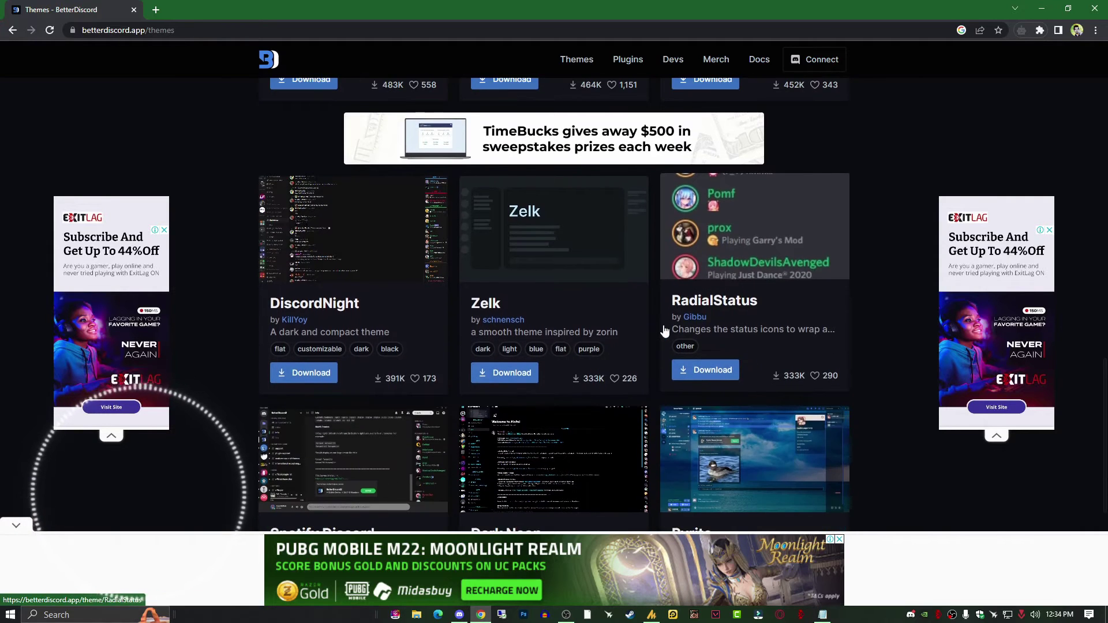
scroll(641, 326, down, 4)
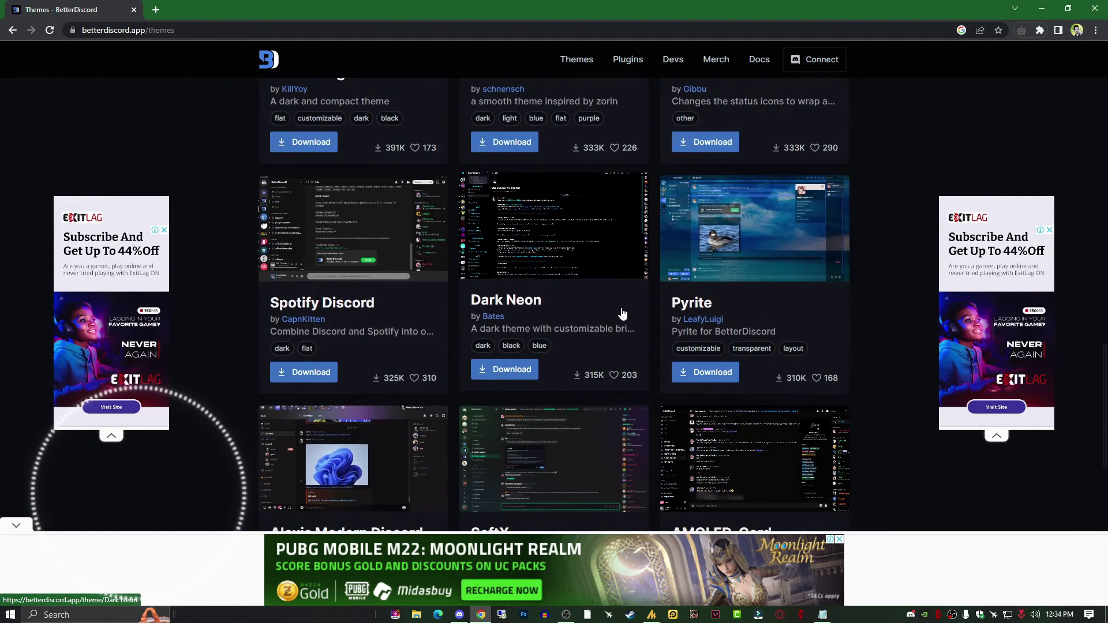
scroll(622, 313, up, 6)
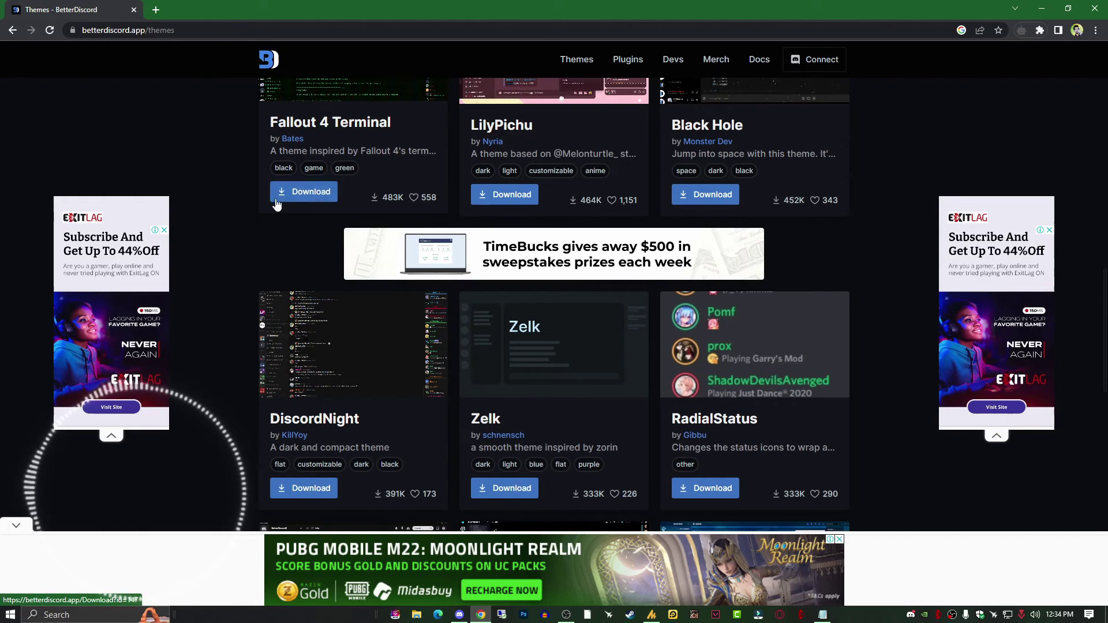
scroll(577, 341, up, 2)
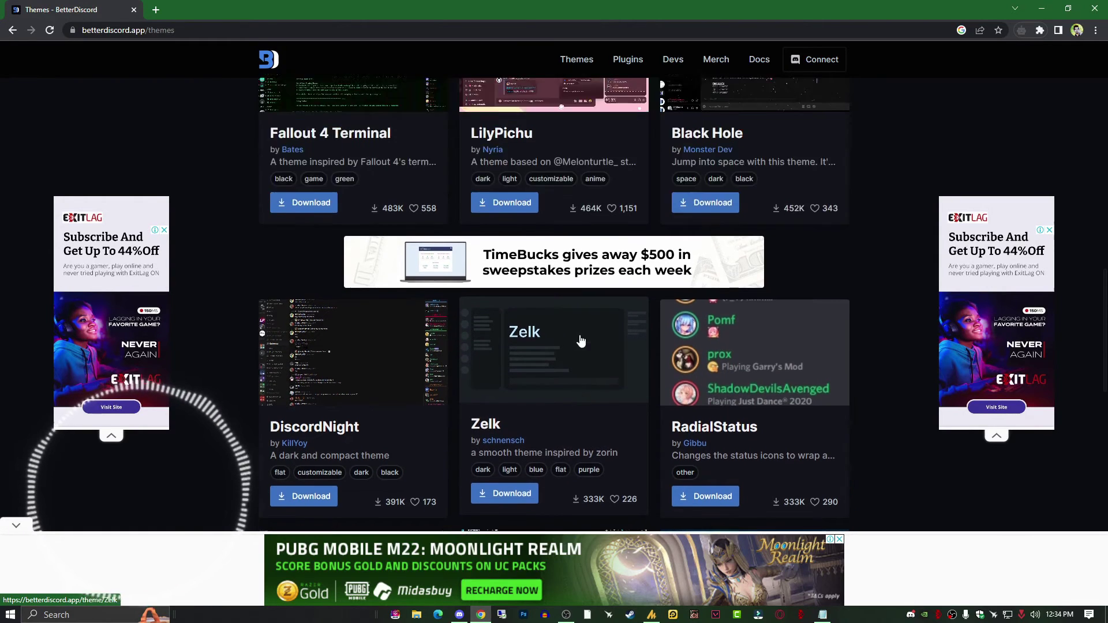
scroll(580, 342, down, 8)
scroll(580, 342, down, 8)
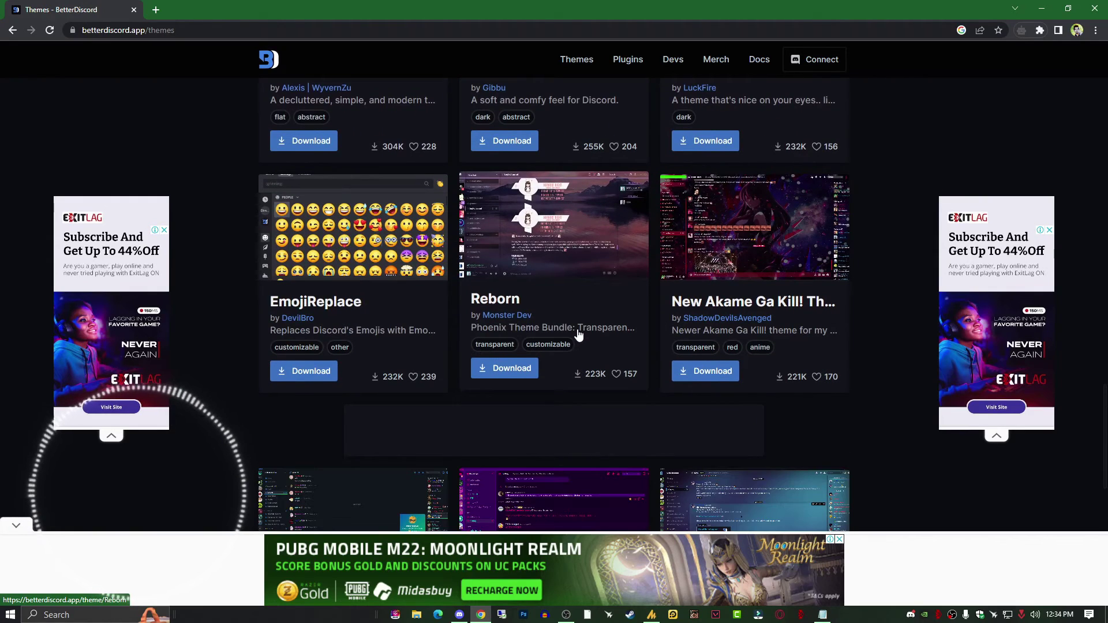
scroll(579, 335, down, 7)
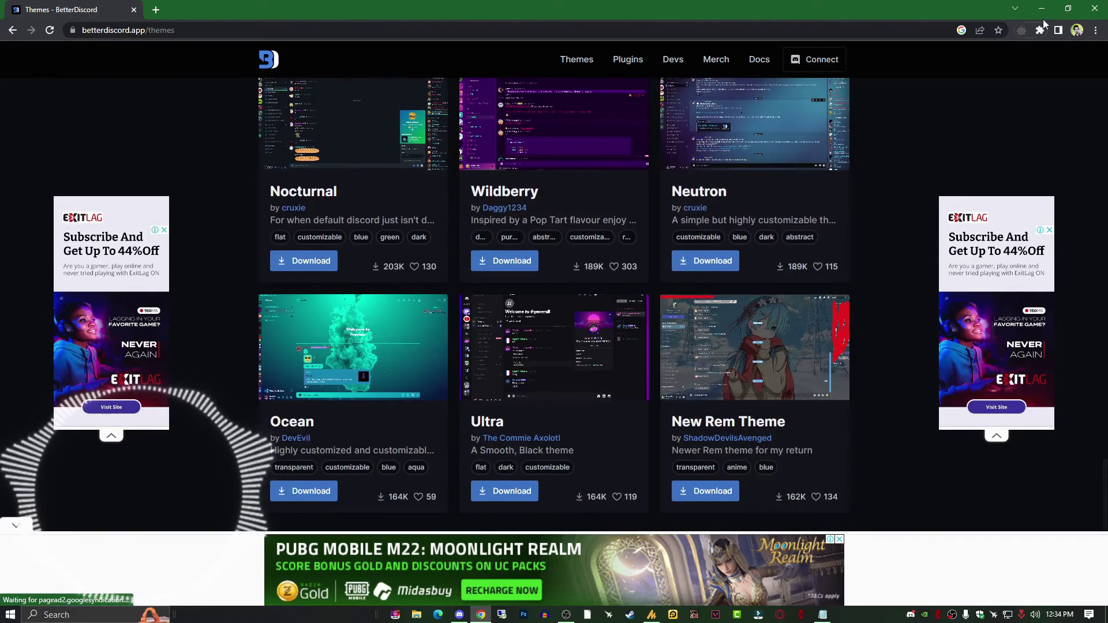
Step: Switch to Discord and open the BetterDiscord Themes page in the user settings
click(1052, 10)
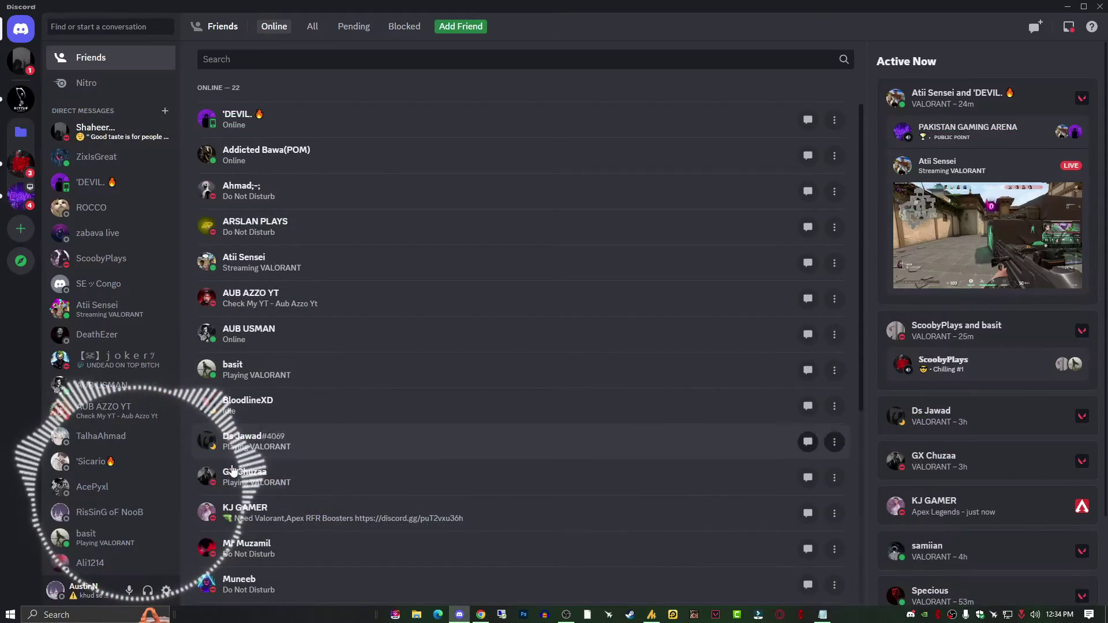
click(172, 590)
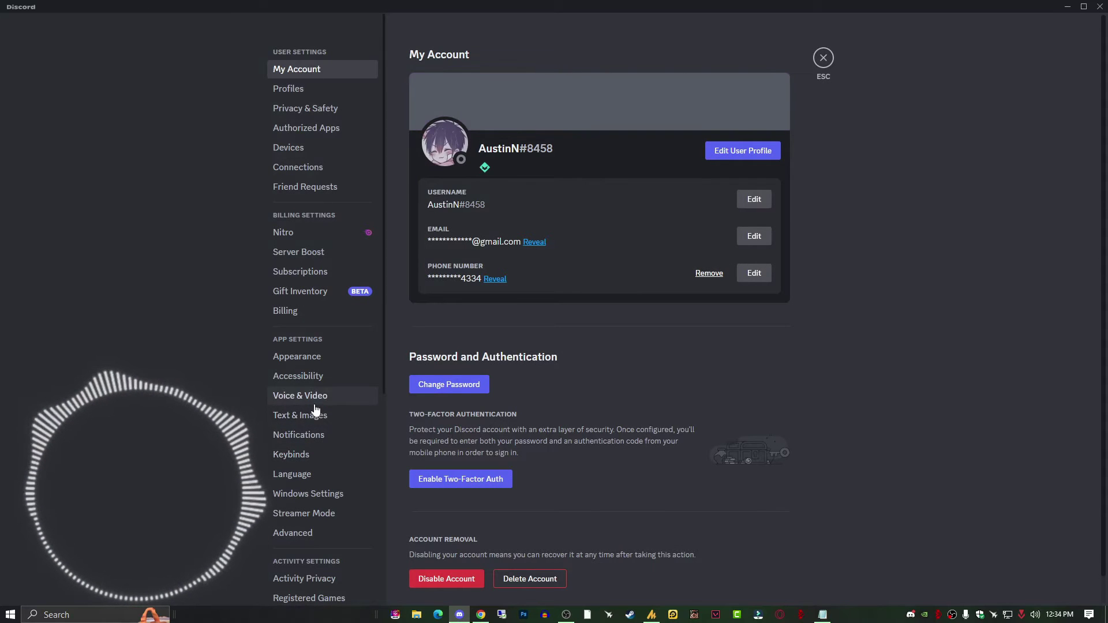
scroll(327, 478, down, 5)
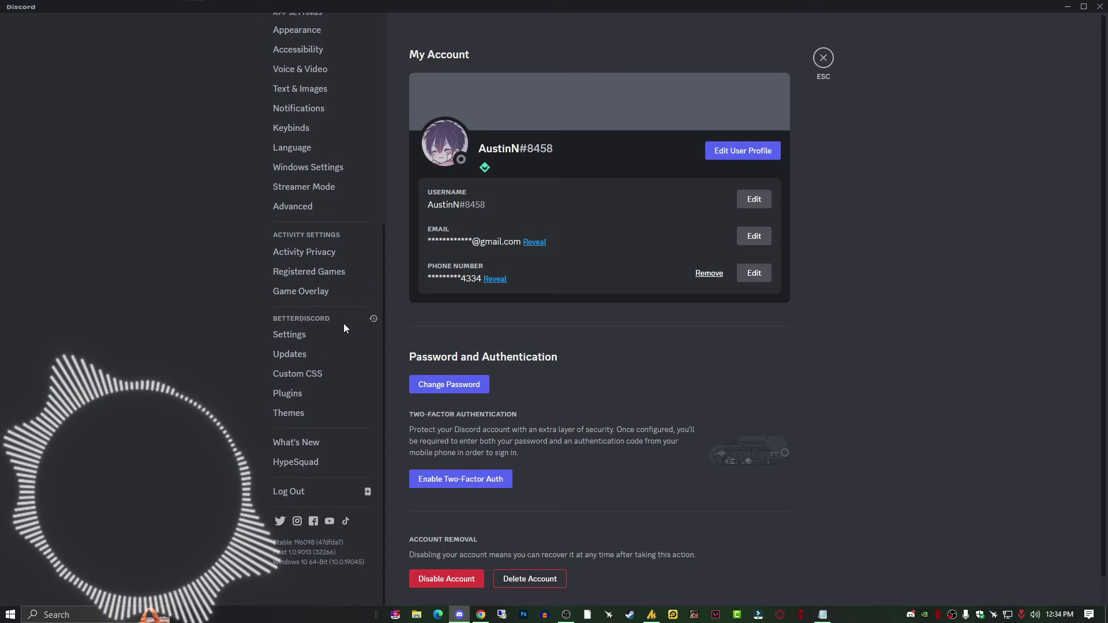
click(337, 416)
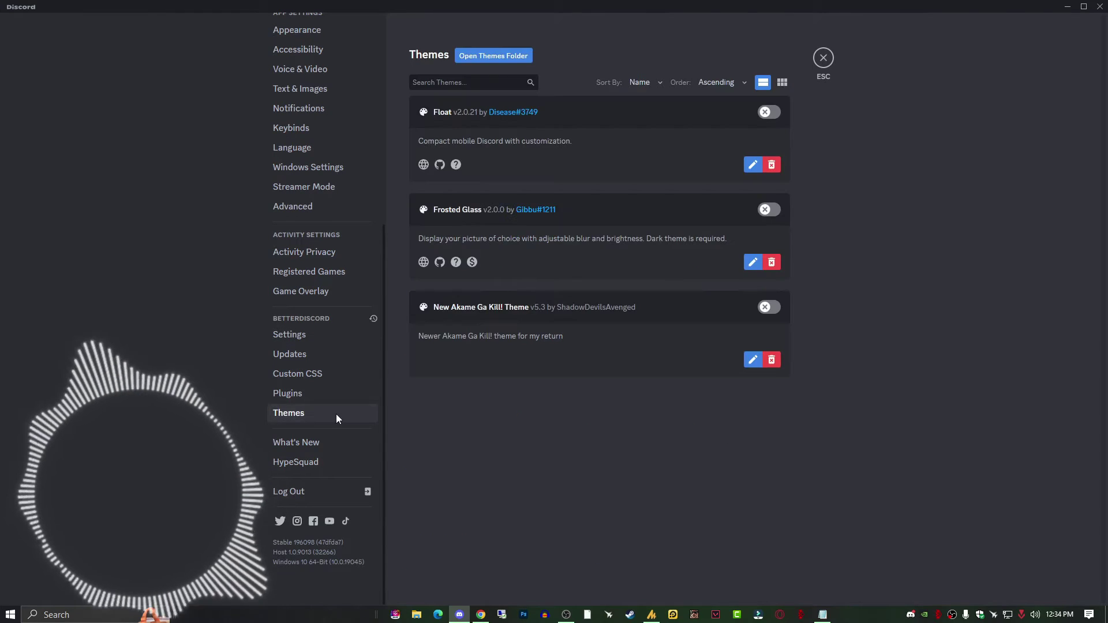
Step: Enable the Frosted Glass theme and leave the user settings to check how it looks on the Friends page
click(769, 211)
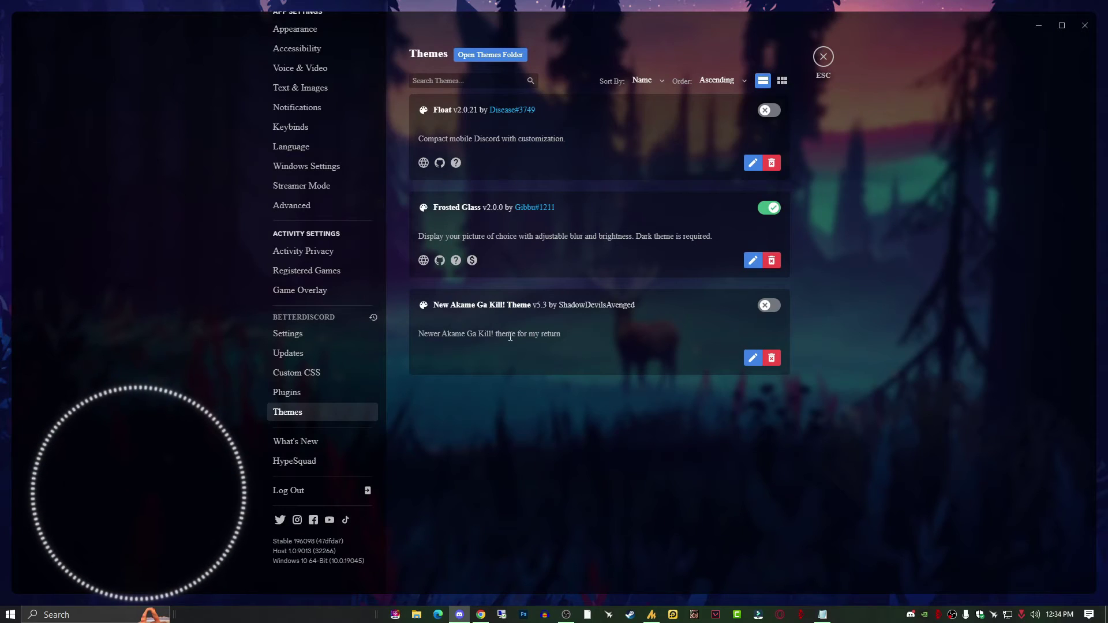
click(824, 56)
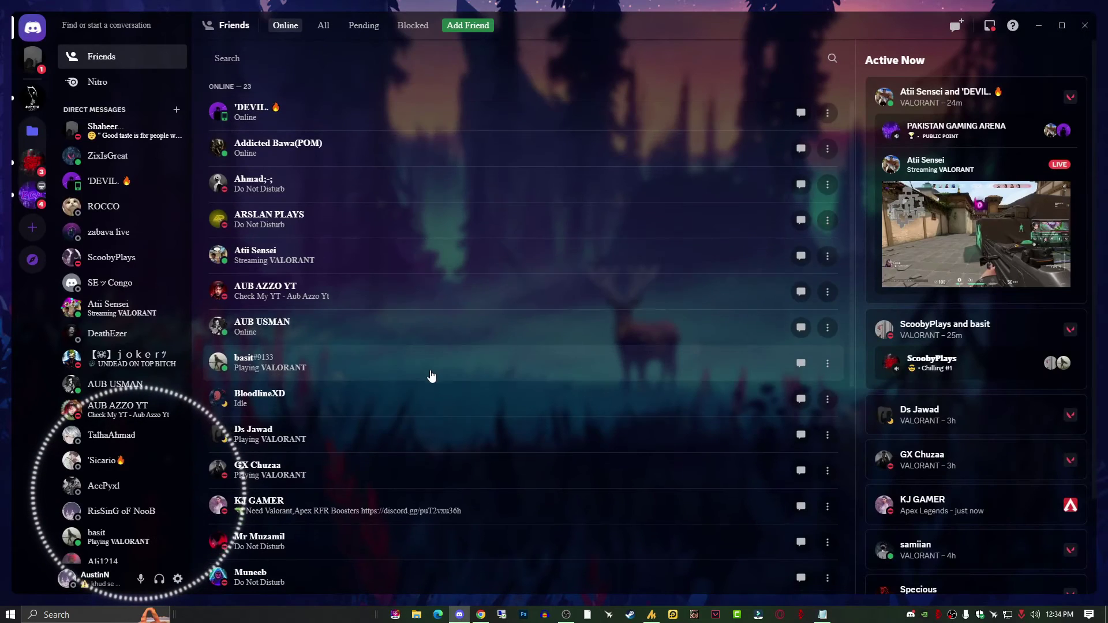
scroll(431, 377, down, 5)
scroll(431, 377, up, 5)
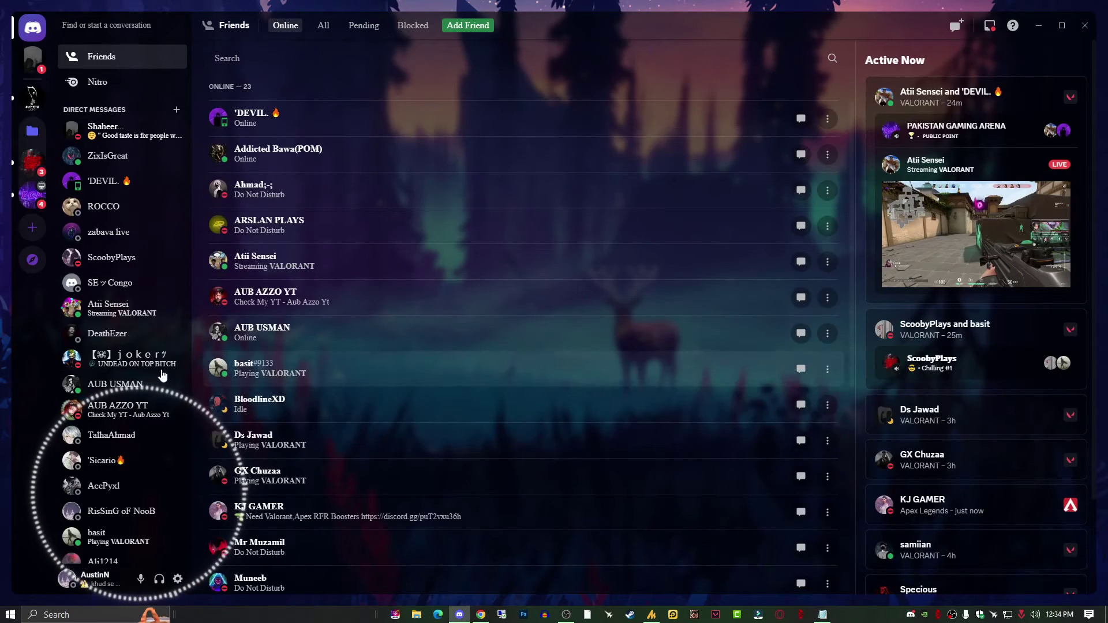
Step: Open a server's chatting channel and examine how the Frosted Glass theme looks on the channel list and messages
scroll(128, 375, down, 5)
click(32, 162)
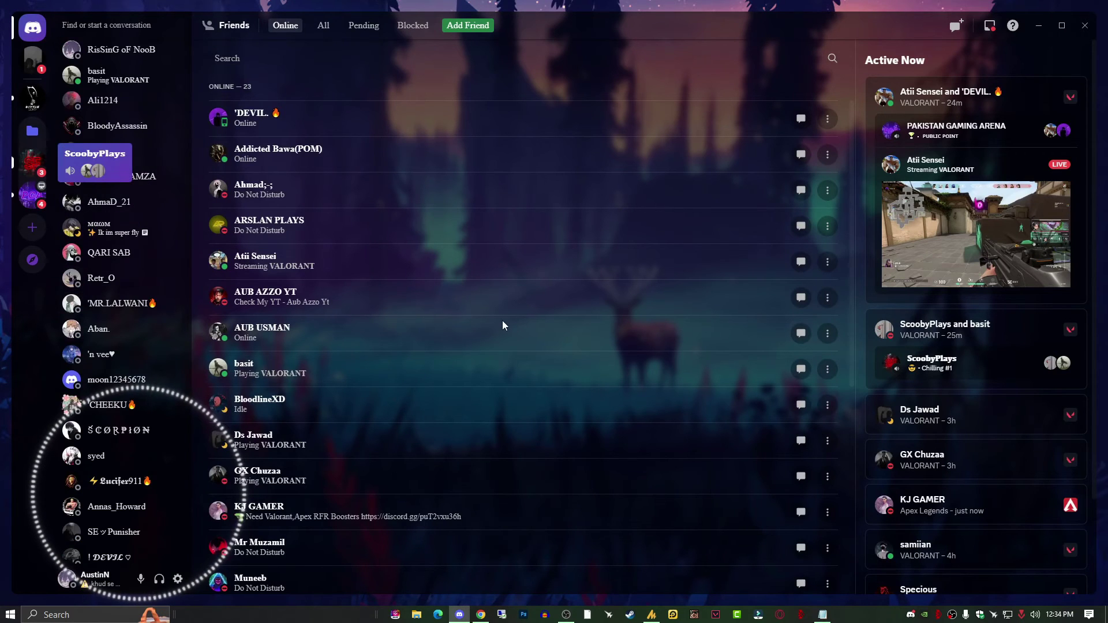
click(124, 195)
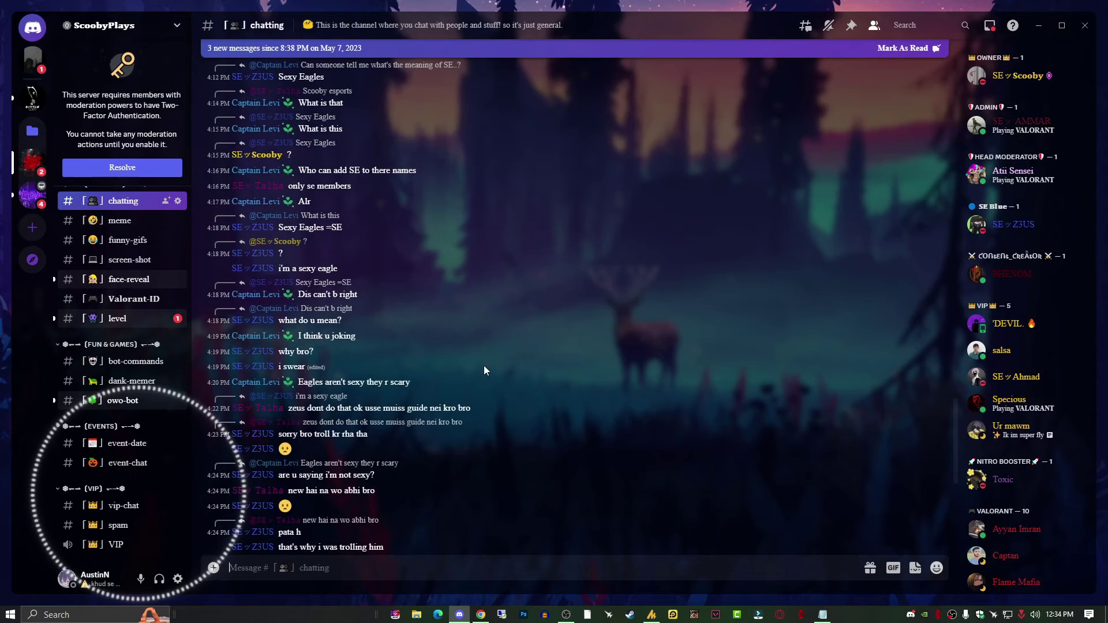
scroll(483, 361, down, 2)
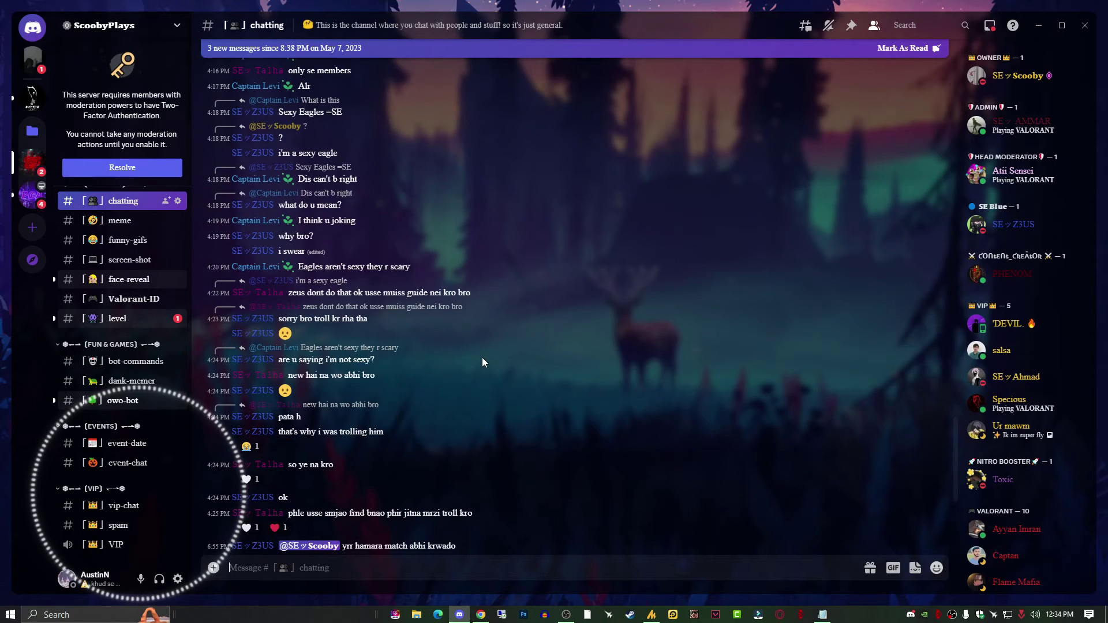
Step: Return to the BetterDiscord Themes page in the user settings and open the themes folder in File Explorer
click(178, 579)
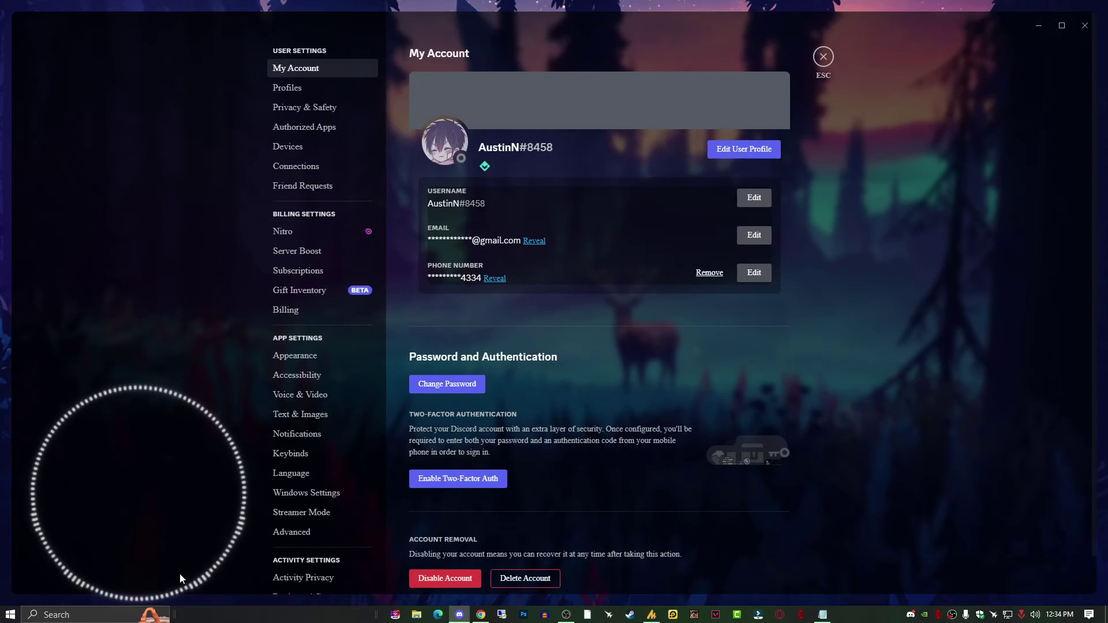
scroll(262, 486, down, 5)
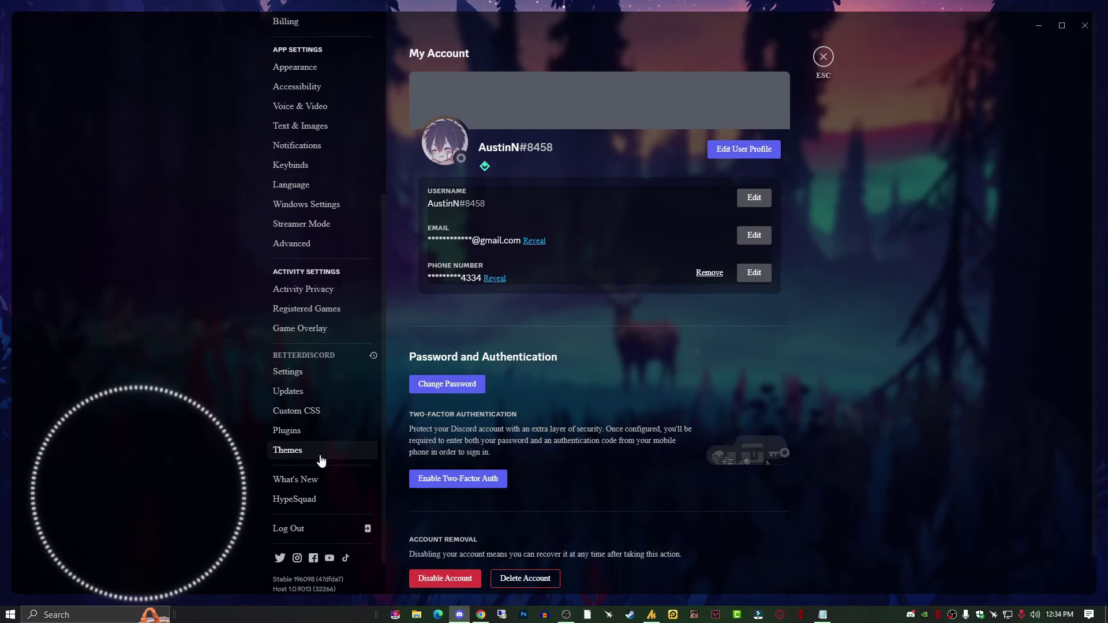
click(320, 453)
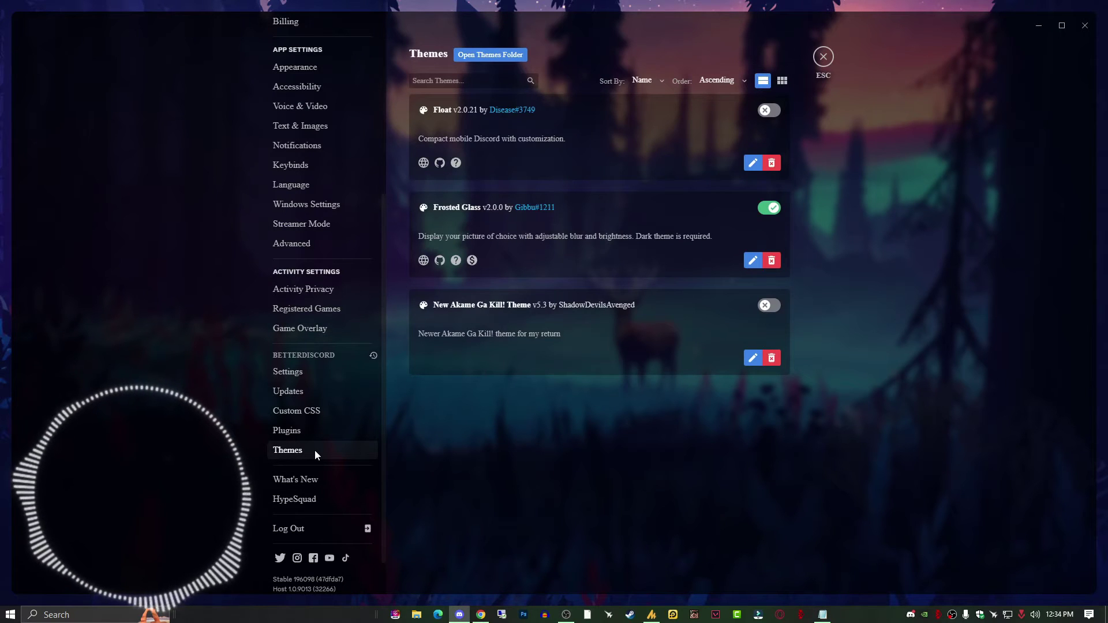
click(491, 60)
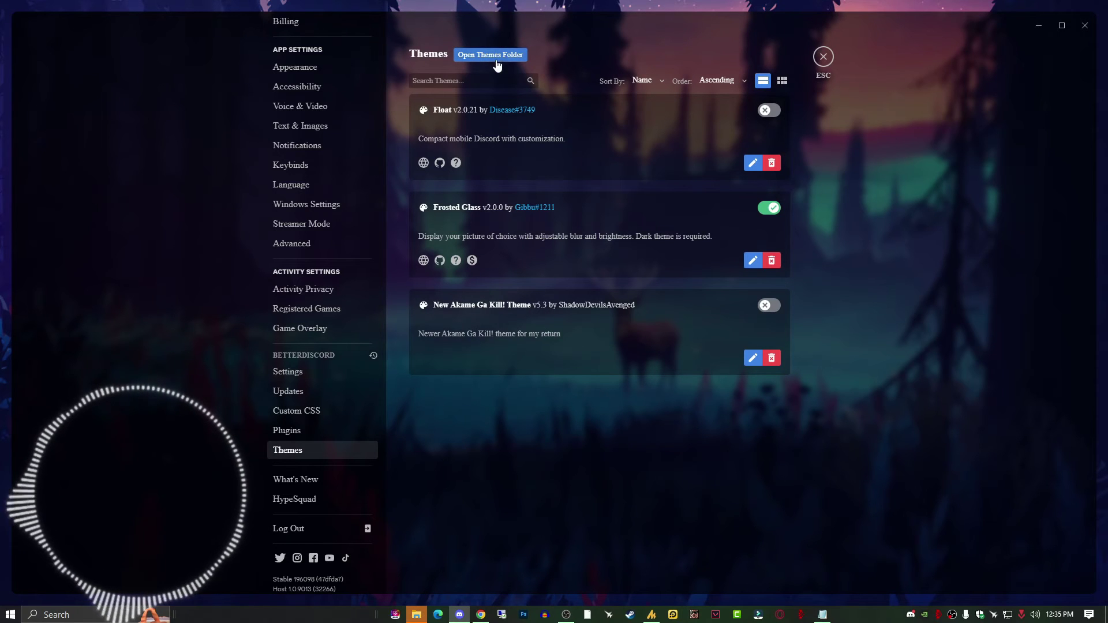
mouse_move(416, 615)
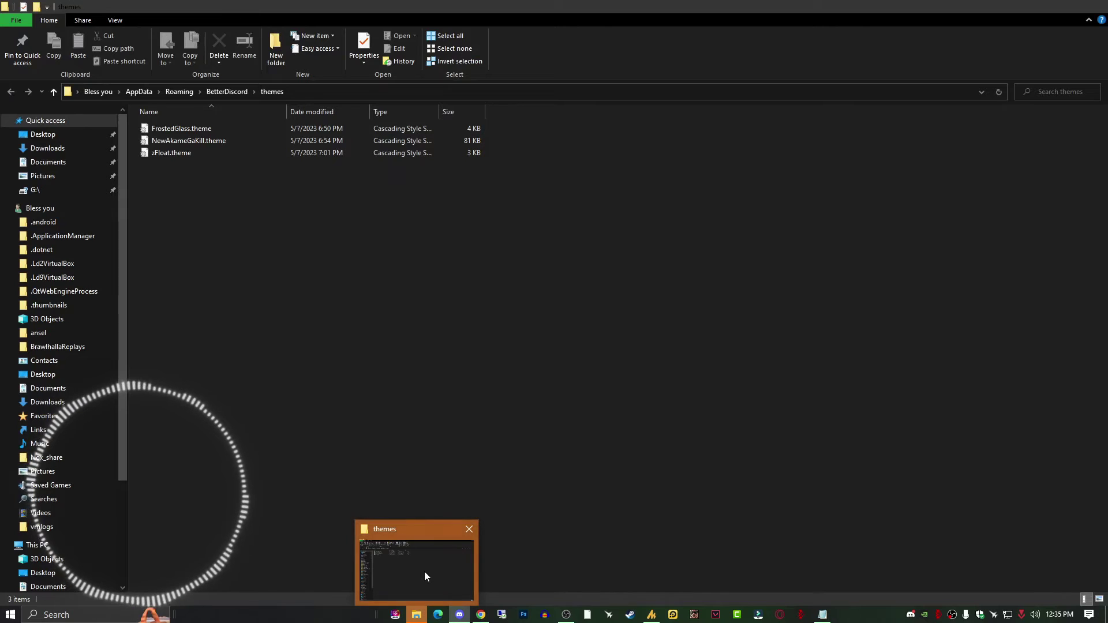
click(424, 571)
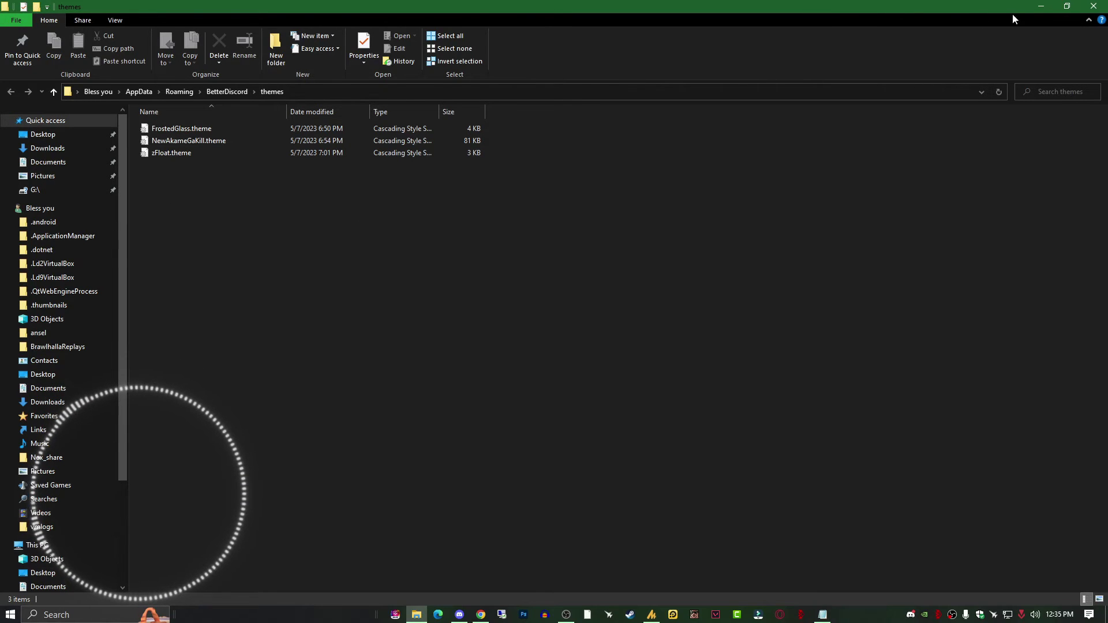
Step: Minimize the themes folder and Discord, switch to Chrome and download the New Rem Theme from the BetterDiscord website
click(1041, 6)
click(1037, 7)
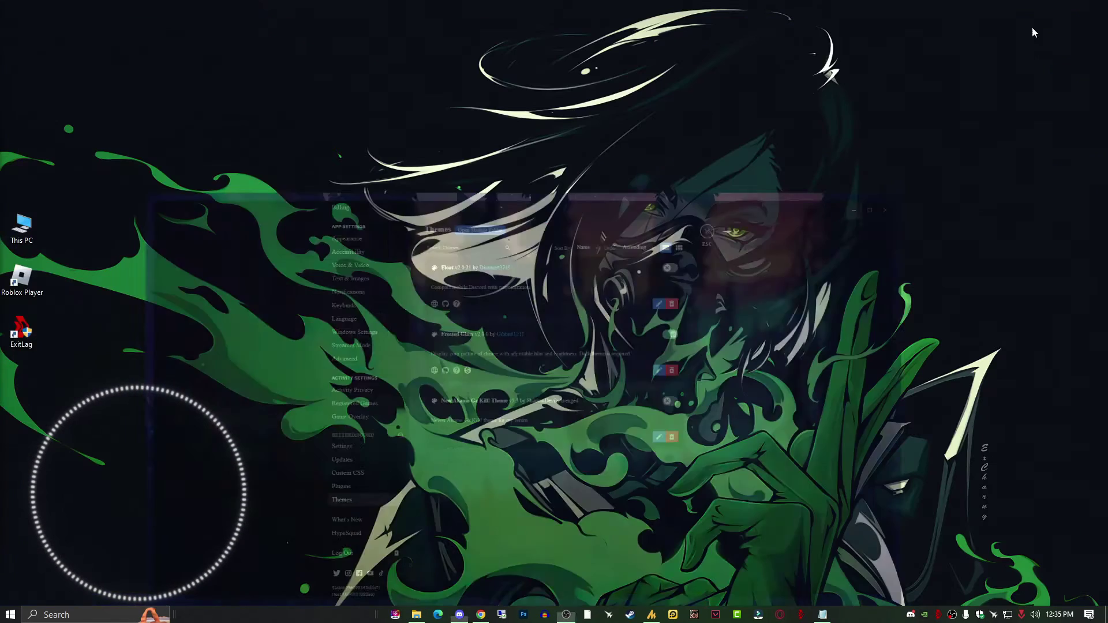
click(481, 615)
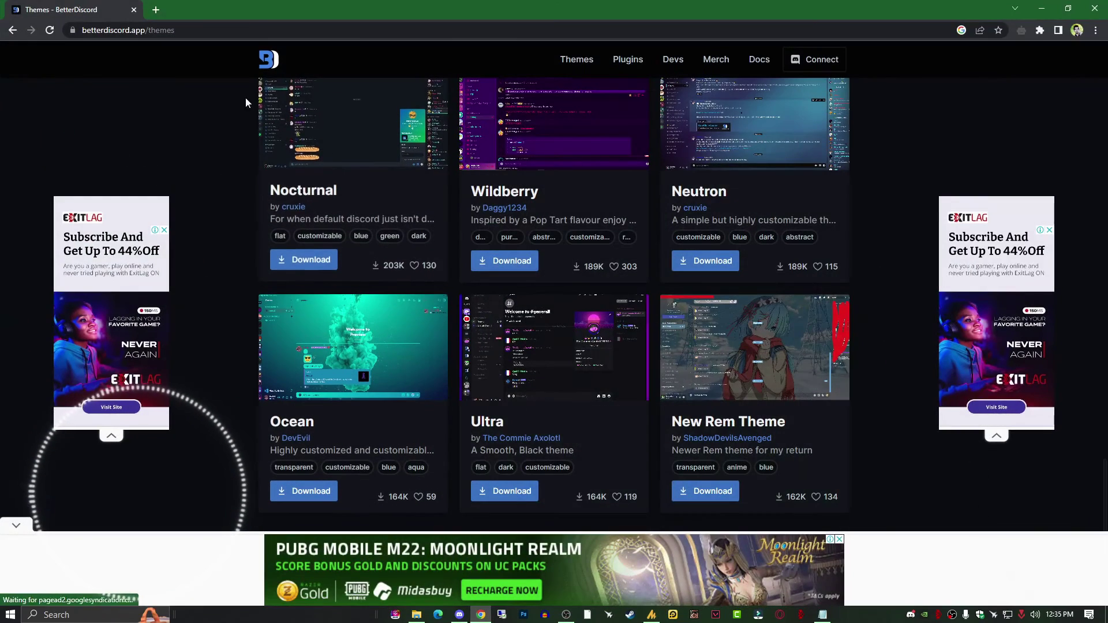
scroll(704, 488, down, 1)
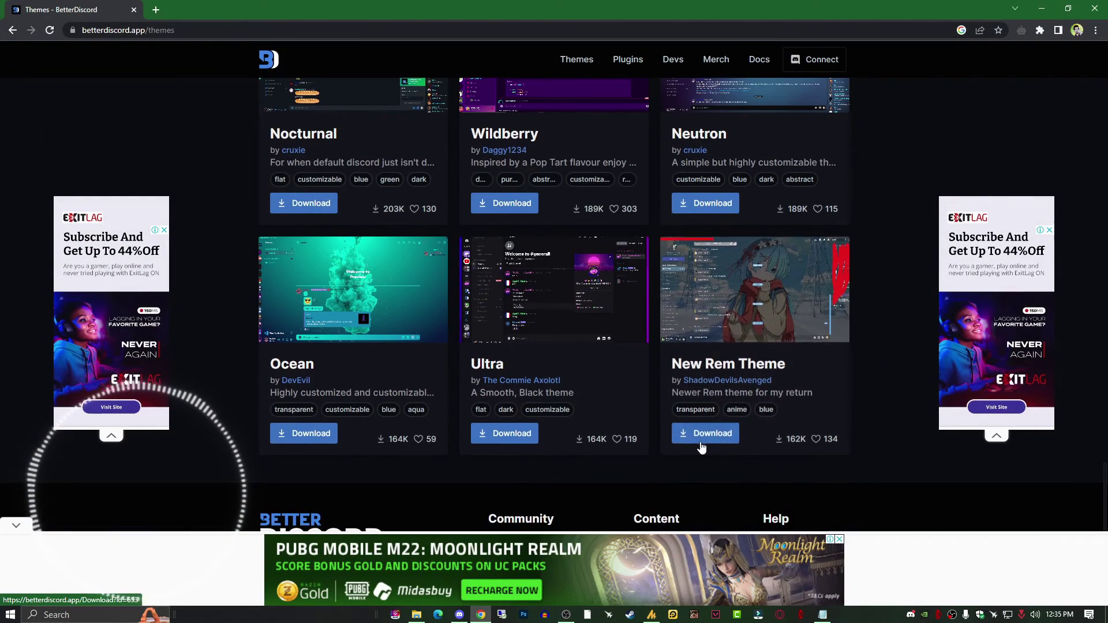
click(701, 447)
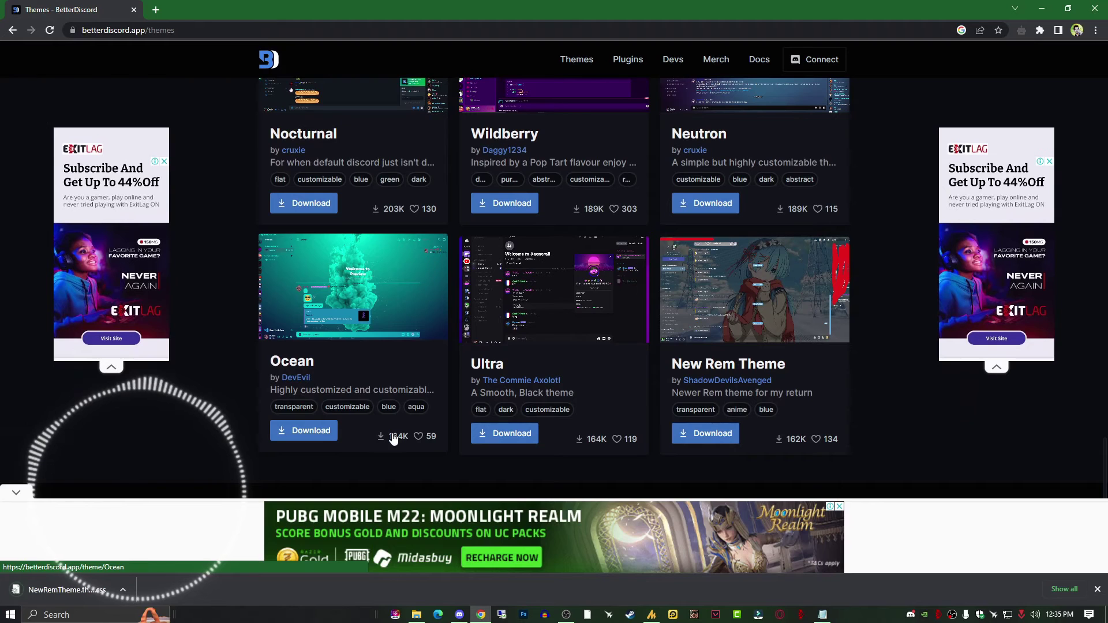
Step: Show the downloaded NewRemTheme.theme.css in its folder from Chrome's download list and cut the file
key(ctrl+j)
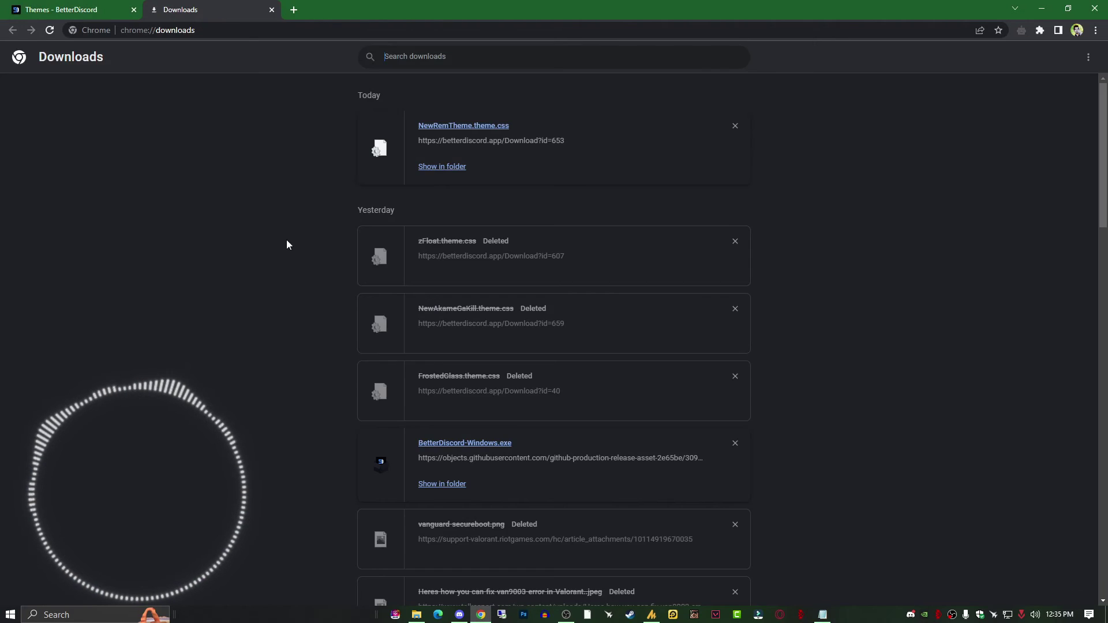
click(452, 168)
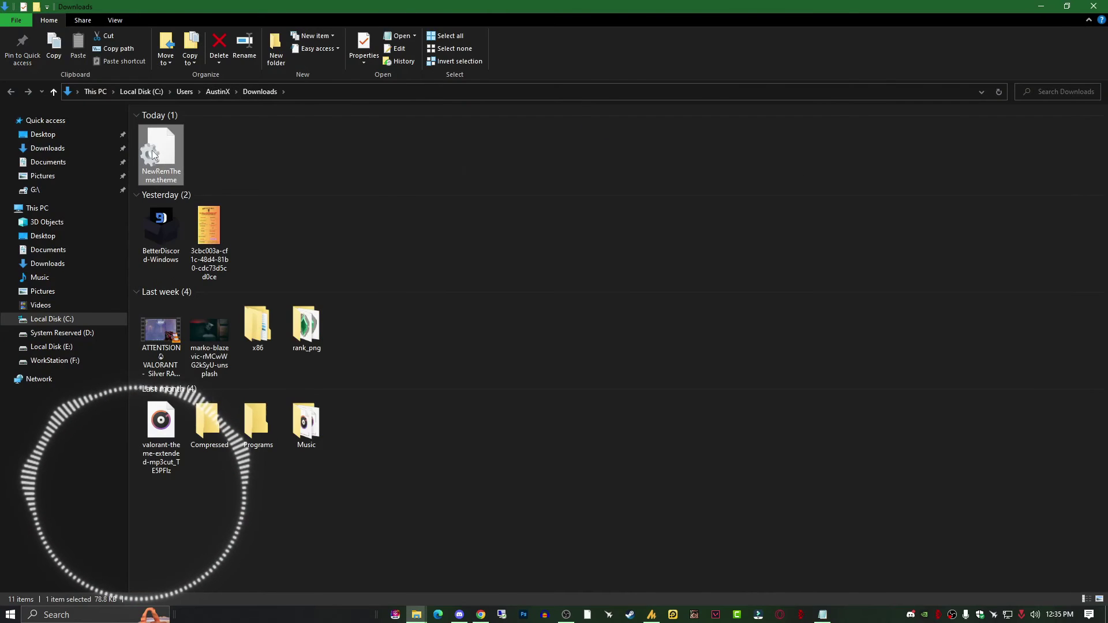
right_click(153, 155)
click(199, 324)
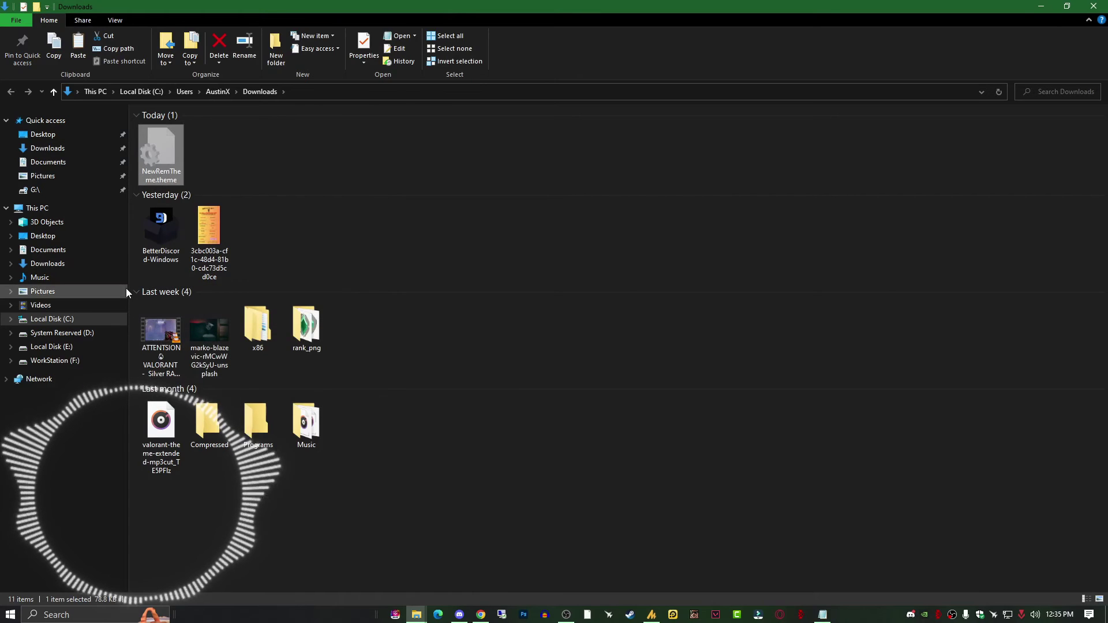
Step: Paste the New Rem Theme file into the BetterDiscord themes folder and minimize that folder window
click(479, 615)
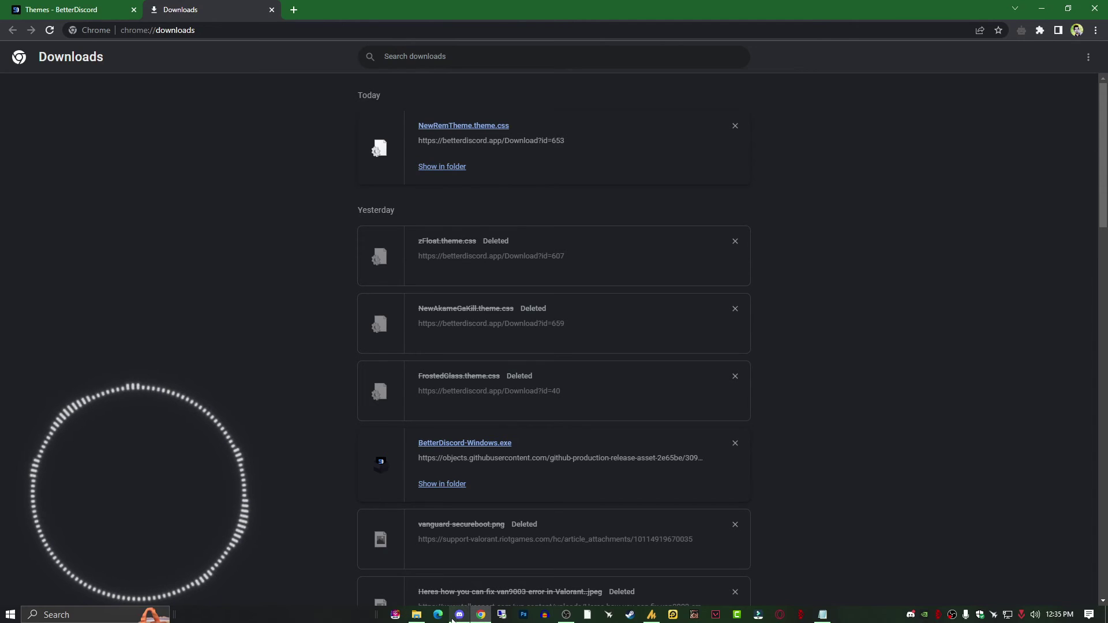
click(416, 615)
right_click(239, 231)
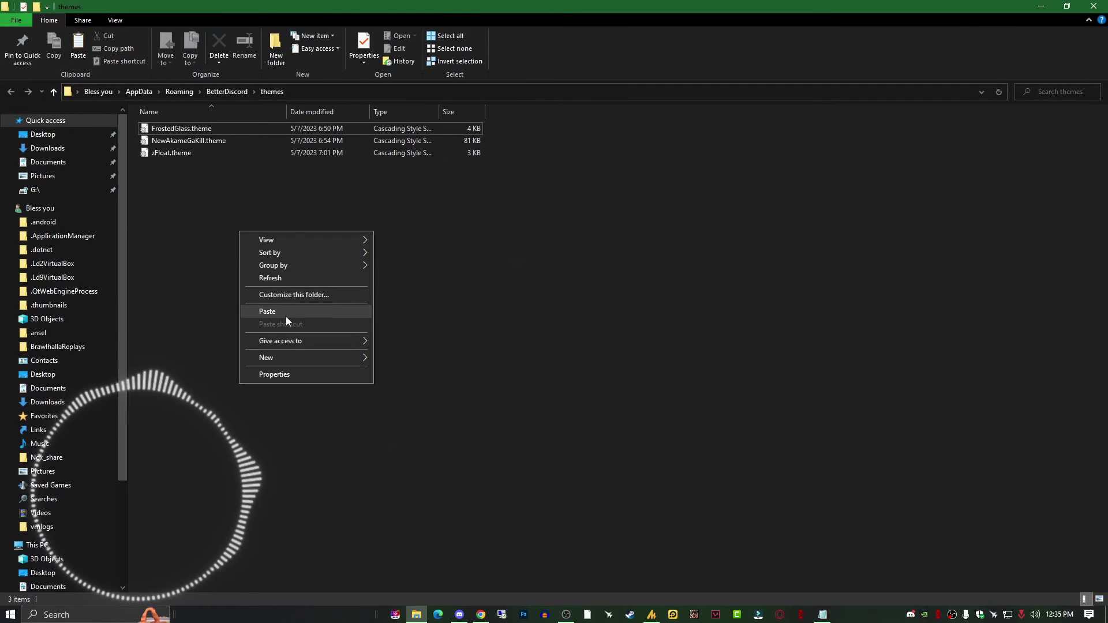
click(286, 316)
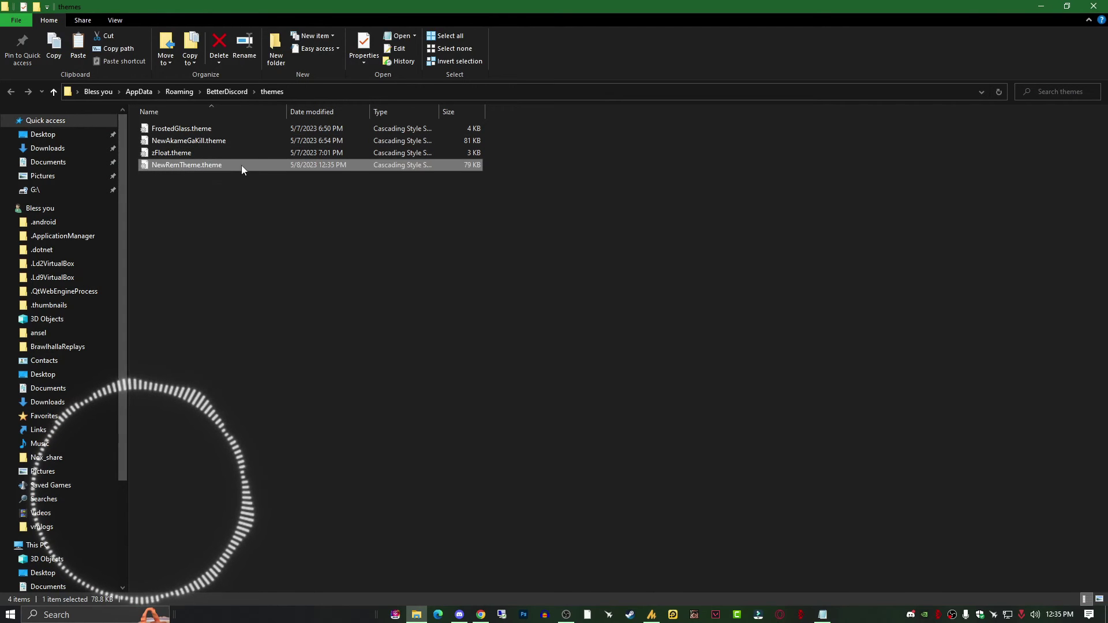
click(1042, 5)
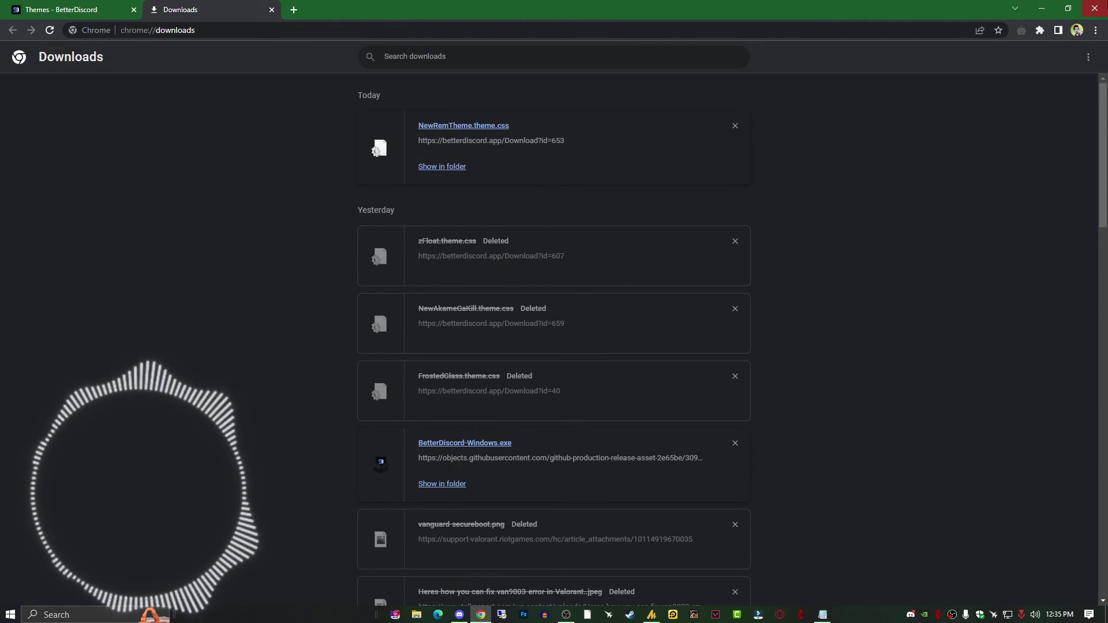
Step: Switch to Discord, enable the New Rem Theme and disable the Frosted Glass theme
key(super+d)
click(464, 617)
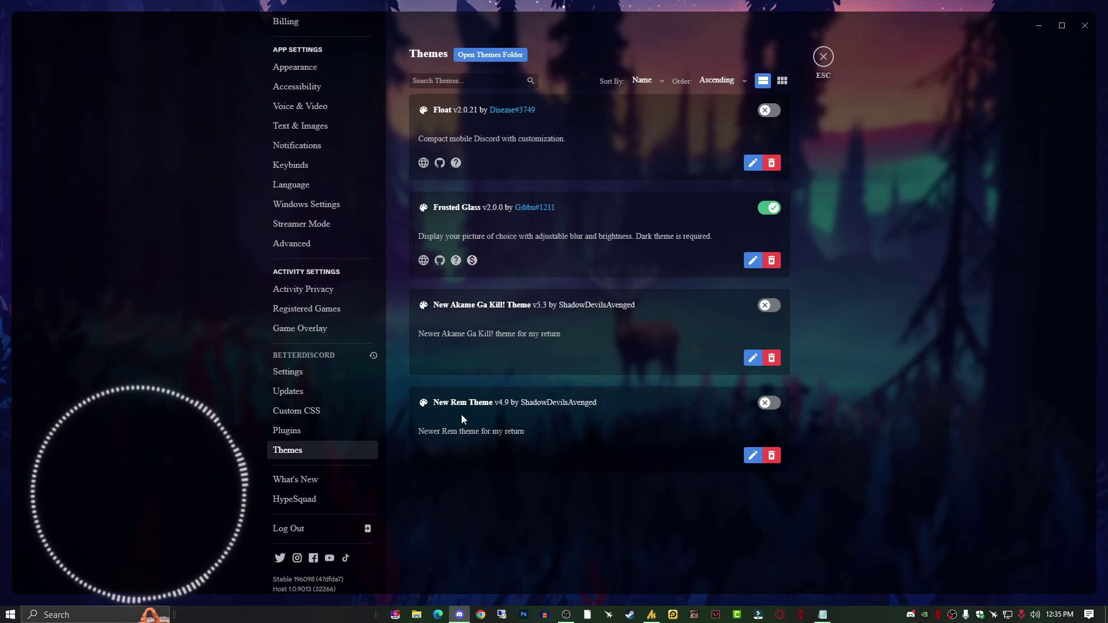
click(775, 410)
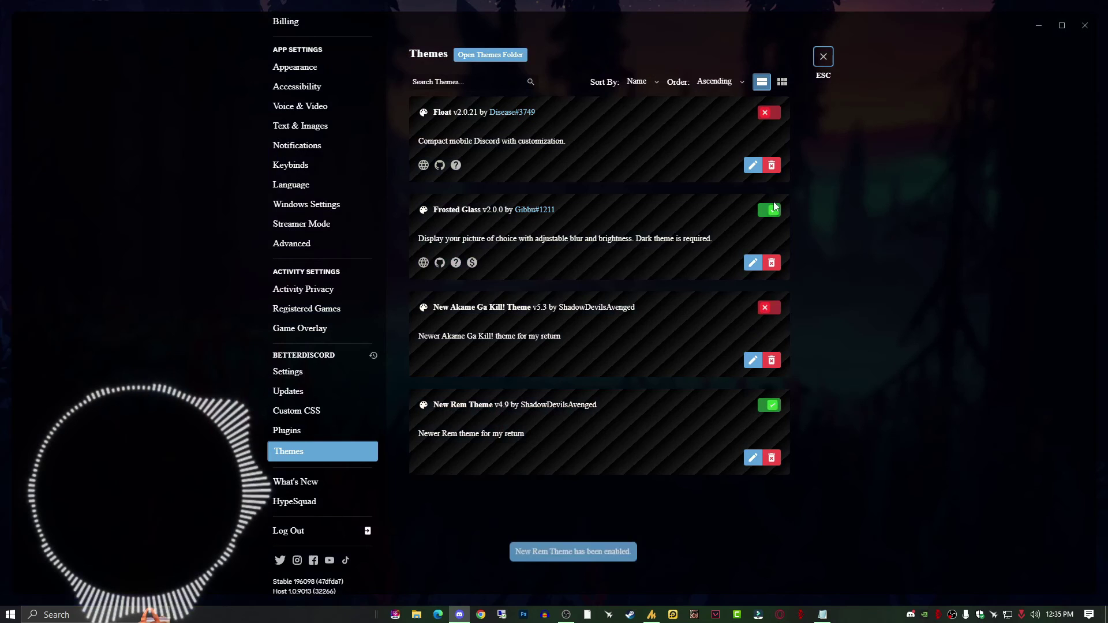
click(771, 211)
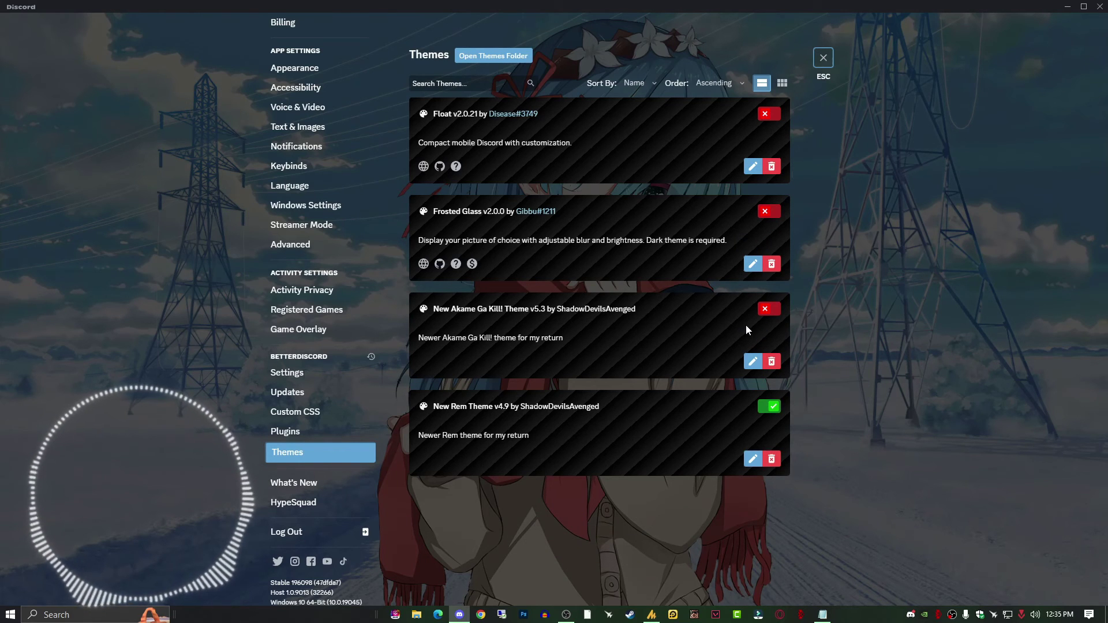
click(770, 213)
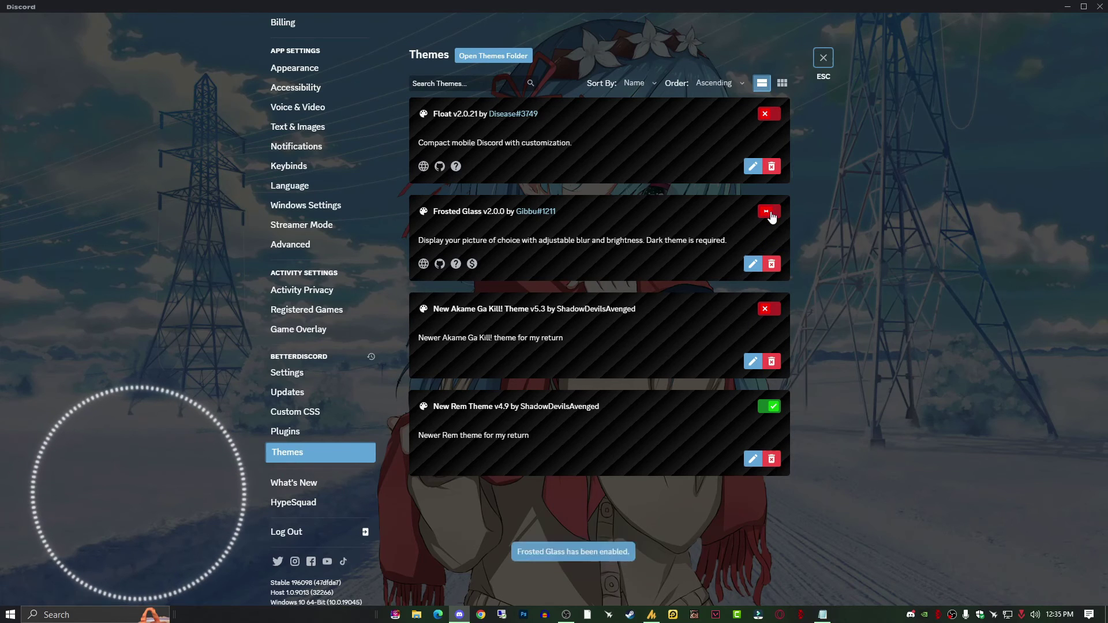
click(770, 212)
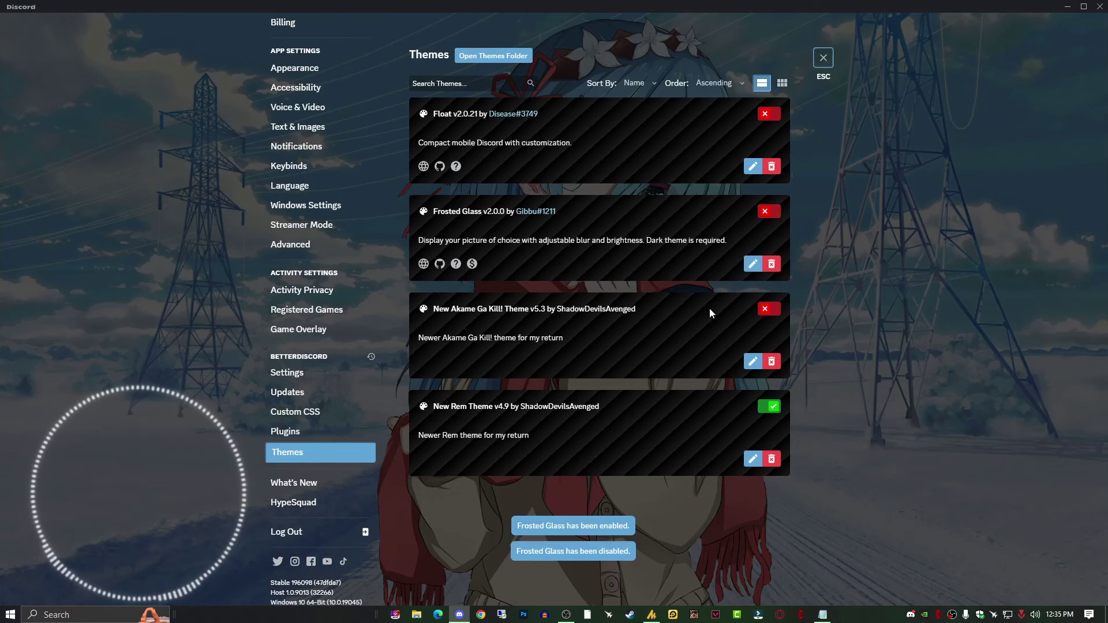
Step: Close the user settings and examine how the New Rem Theme looks across the server's messages and channel list
click(821, 64)
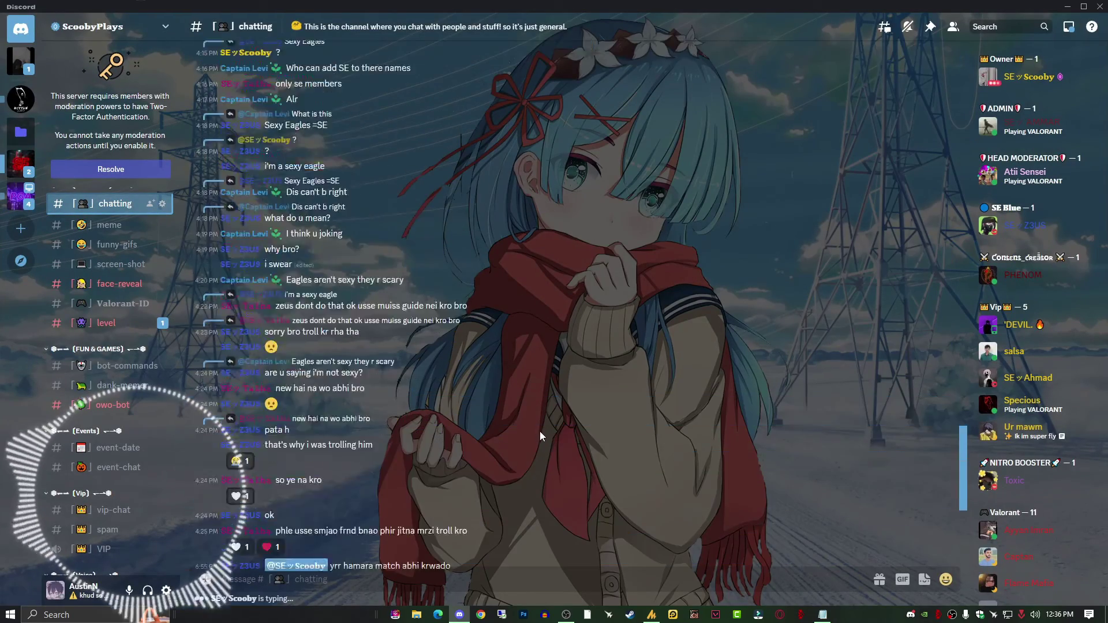
scroll(531, 427, up, 15)
scroll(103, 408, up, 5)
scroll(104, 407, down, 10)
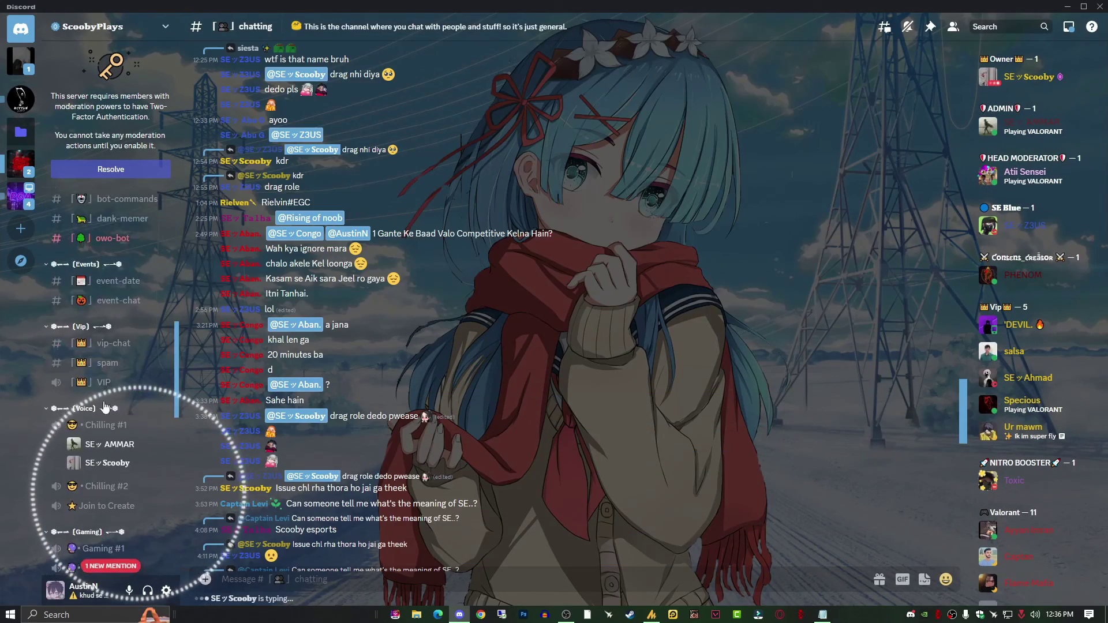
scroll(156, 398, up, 8)
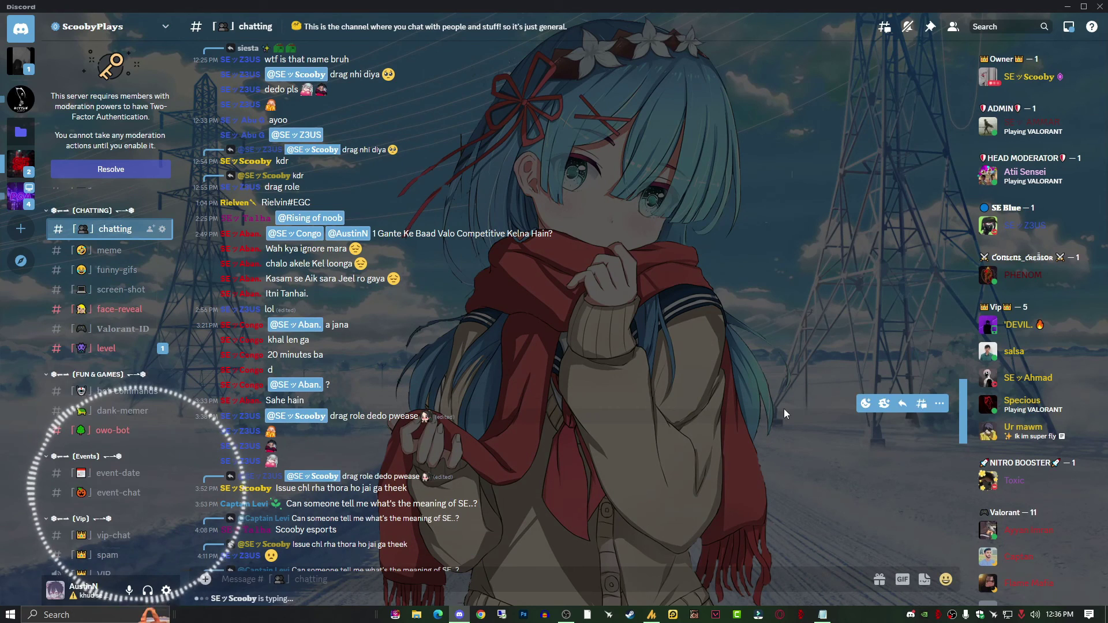